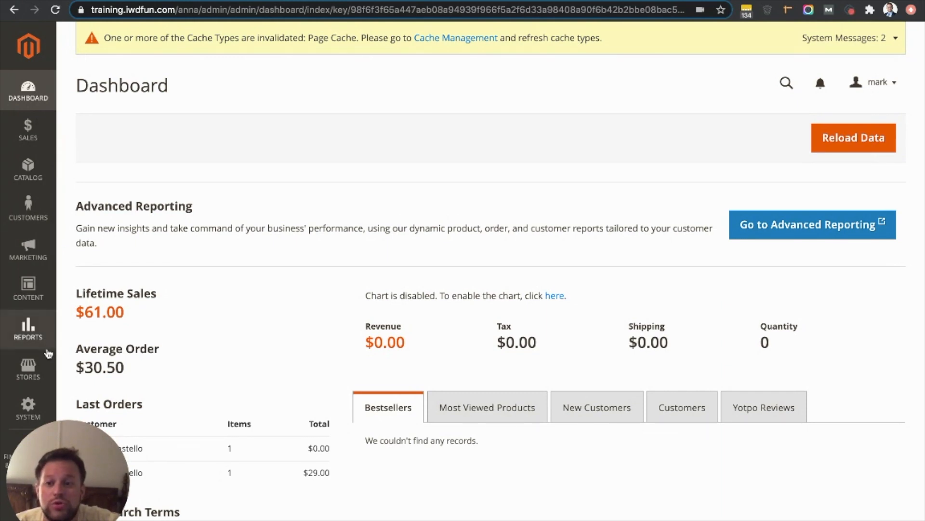
Step: Open the Newsletter settings in the Customers section of the store configuration
left_click(39, 365)
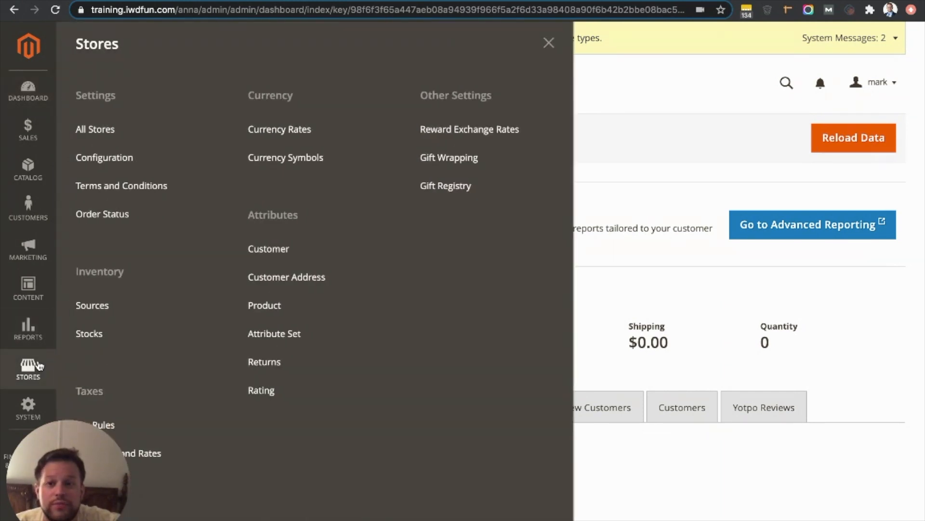
left_click(125, 158)
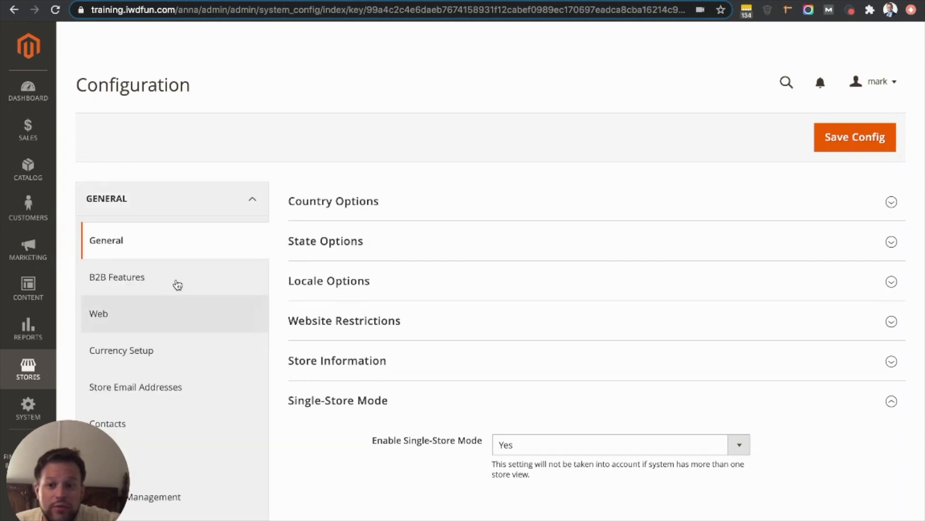
left_click(145, 198)
left_click(128, 311)
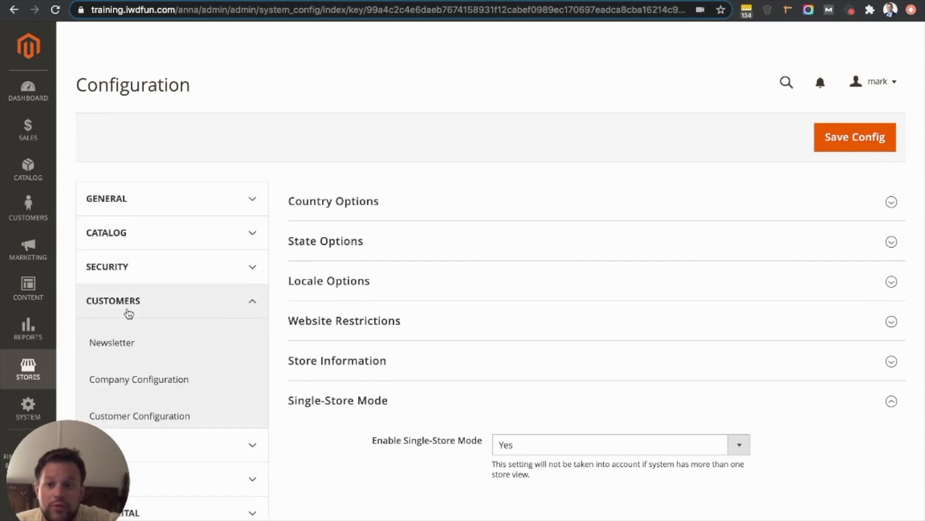
scroll(180, 366, "down", 1)
scroll(180, 365, "down", 3)
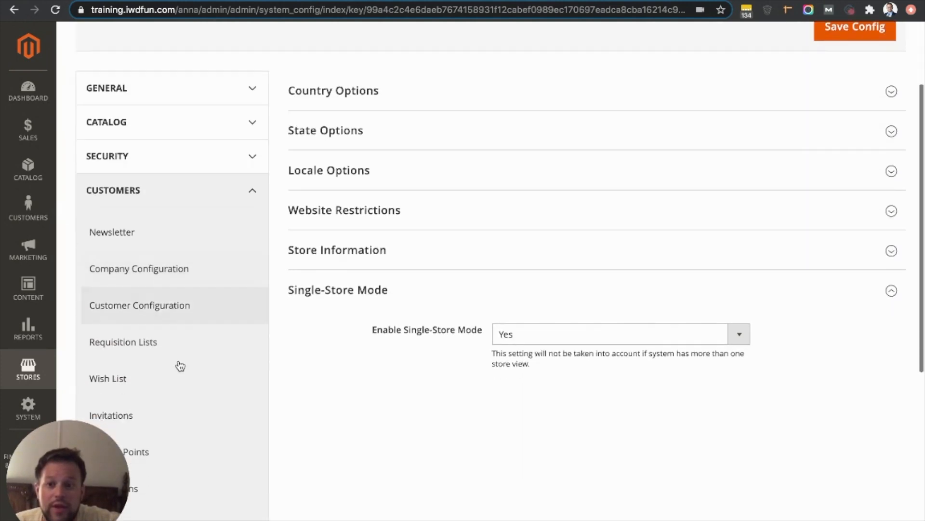
left_click(146, 235)
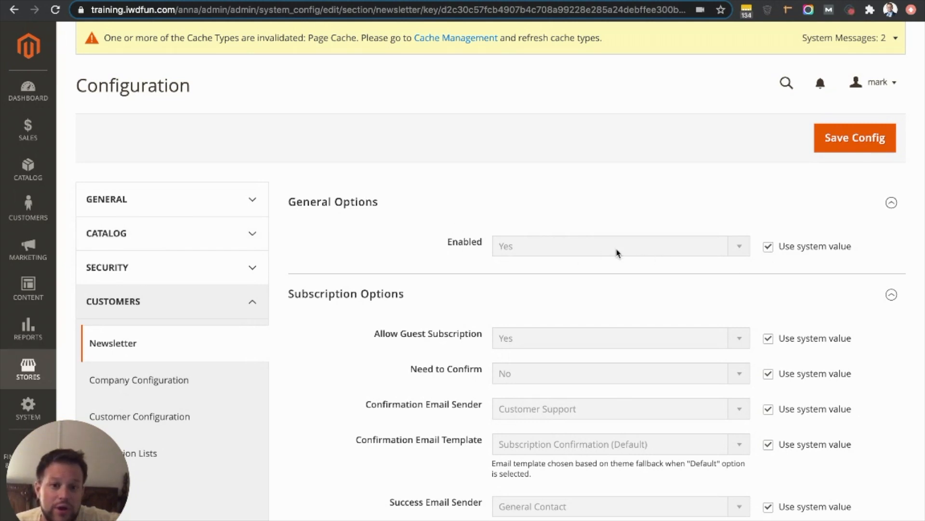
Step: Stop using the system value for newsletter Enabled and Allow Guest Subscription, with both set to Yes
left_click(768, 247)
left_click(744, 247)
left_click(744, 251)
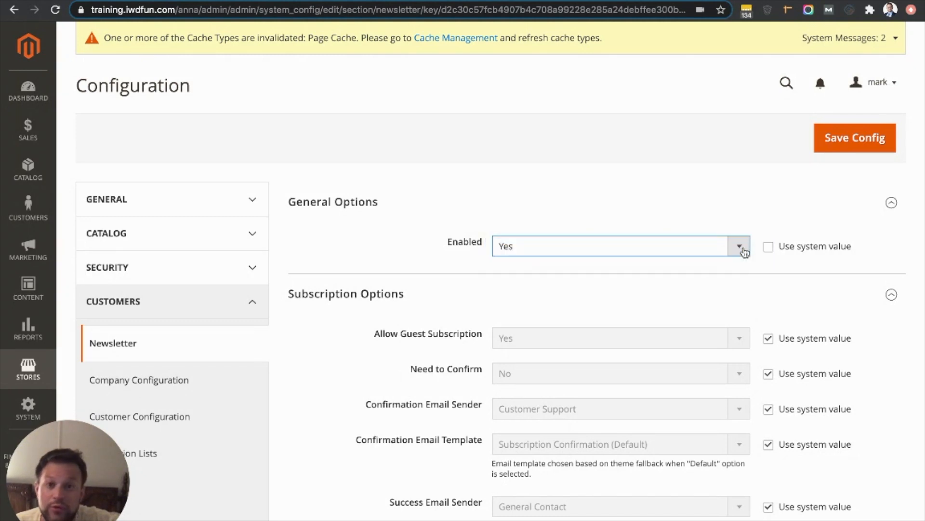
scroll(717, 308, "down", 2)
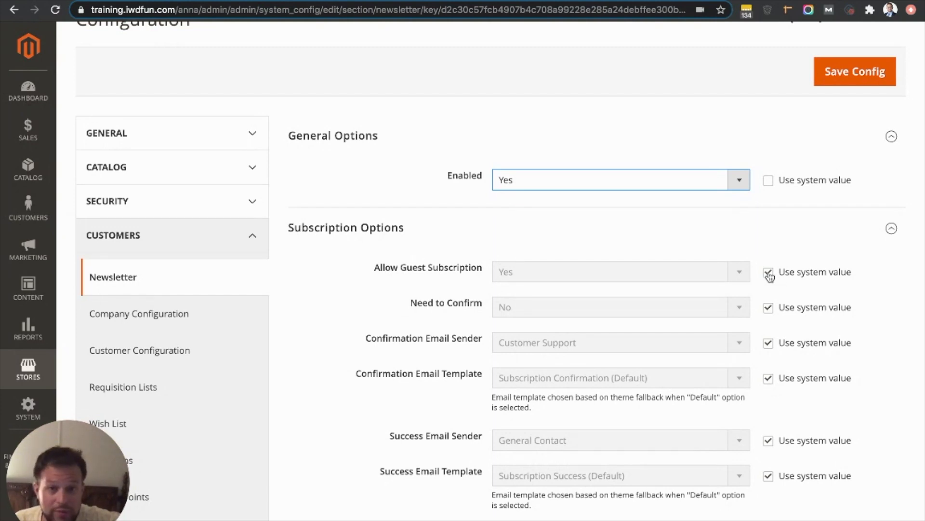
left_click(769, 273)
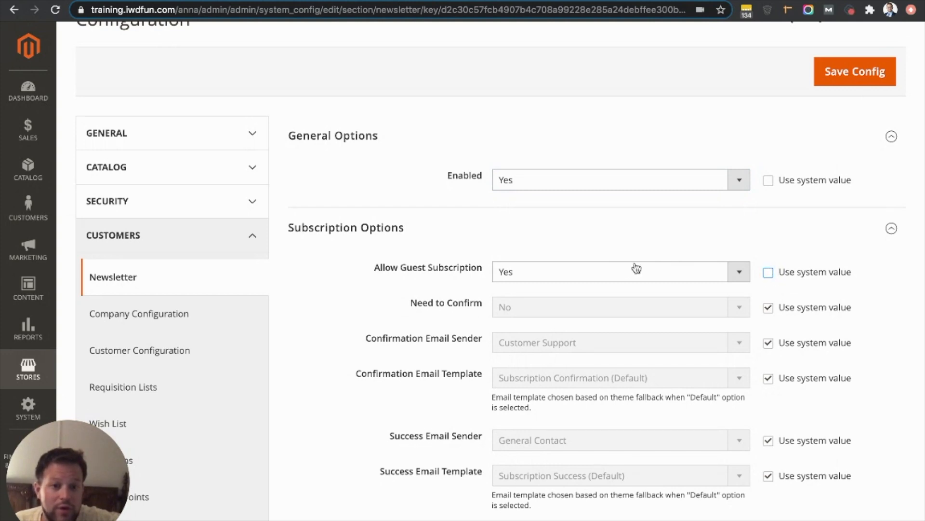
left_click(618, 272)
left_click(617, 272)
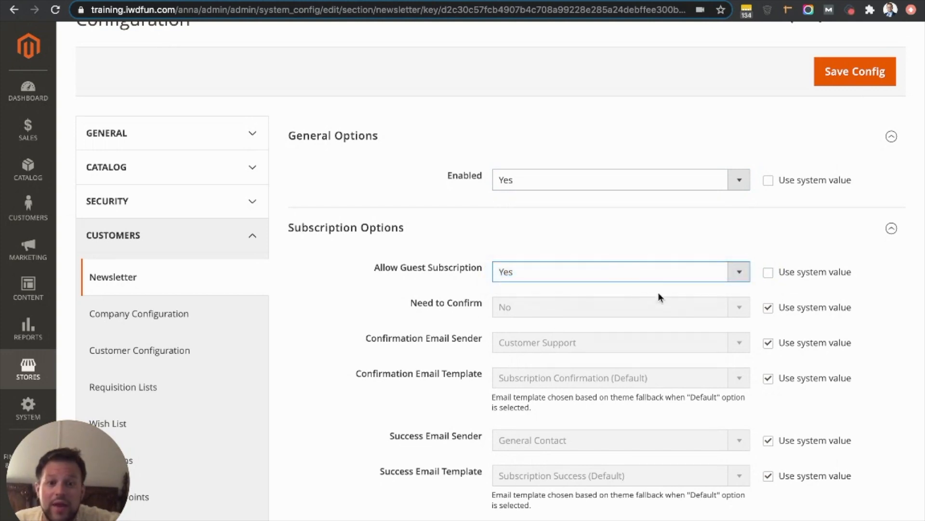
Step: Override the system value for Need to Confirm and set it to Yes
left_click(768, 307)
left_click(742, 310)
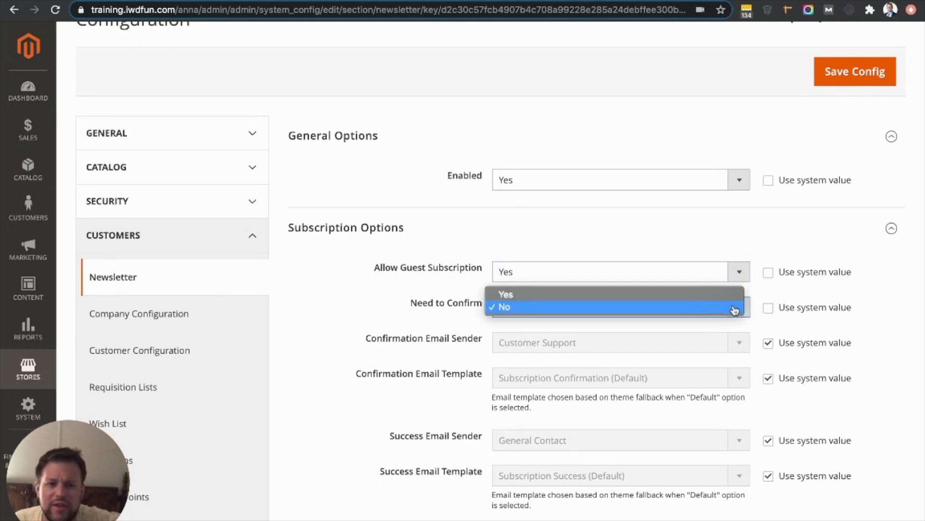
left_click(688, 299)
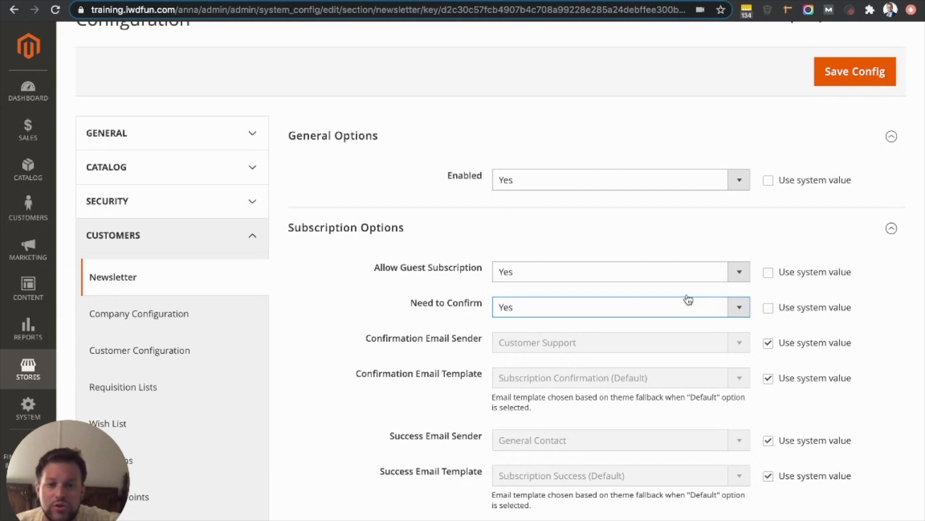
Step: Override the system value for the confirmation email sender and set it to Customer Support
scroll(723, 343, "down", 3)
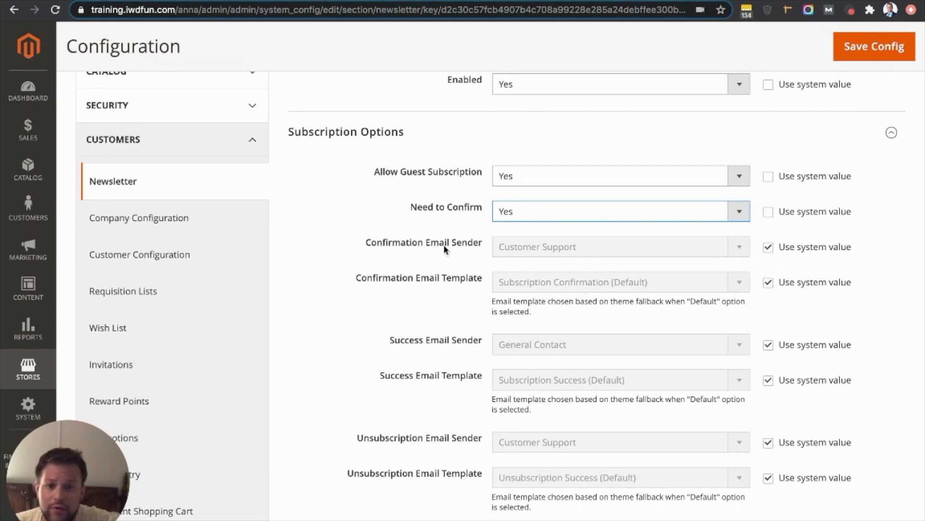
left_click(768, 249)
left_click(718, 248)
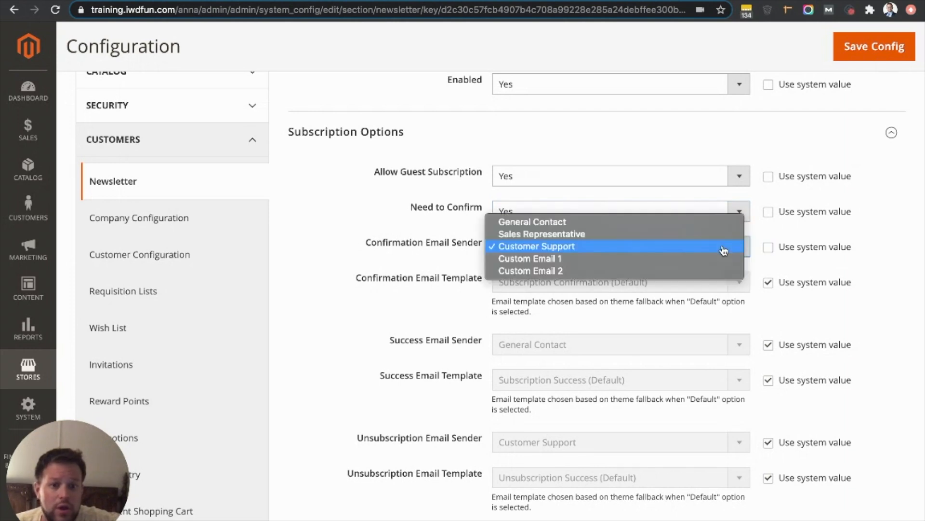
left_click(619, 248)
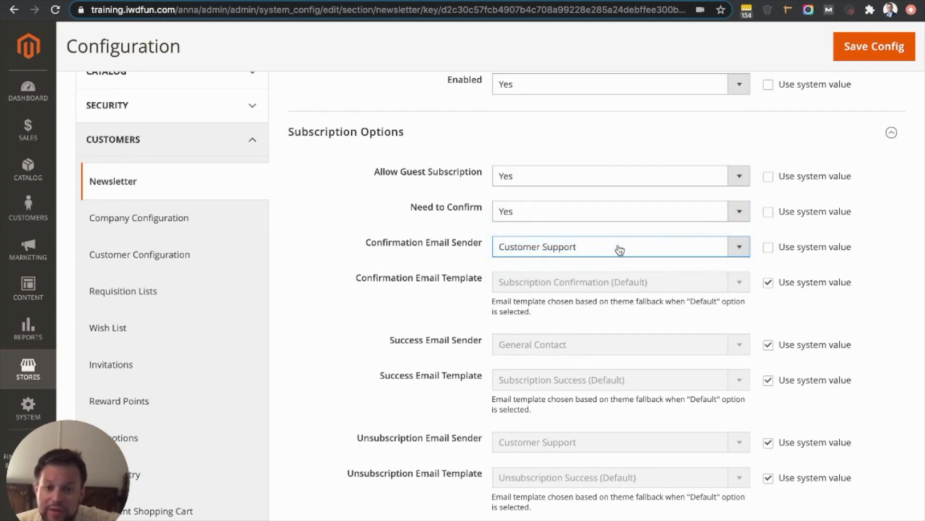
left_click(627, 249)
left_click(613, 266)
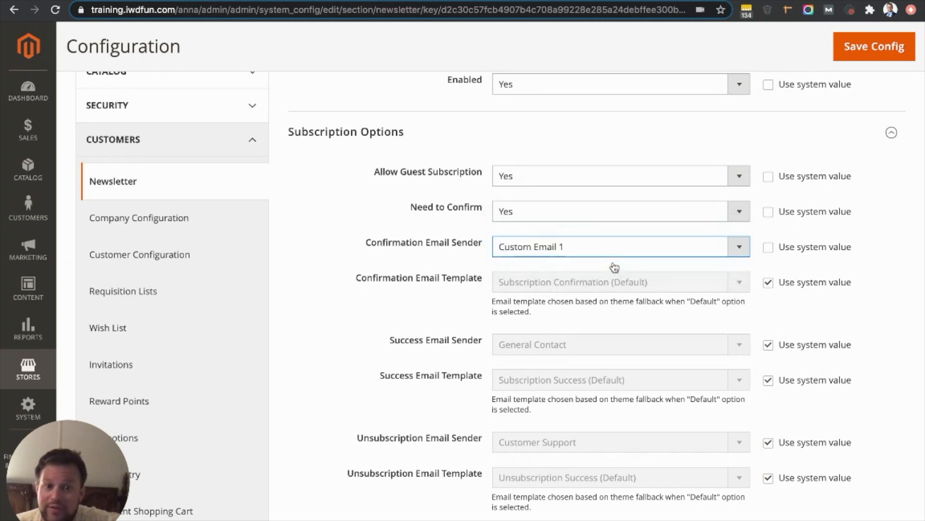
left_click(580, 253)
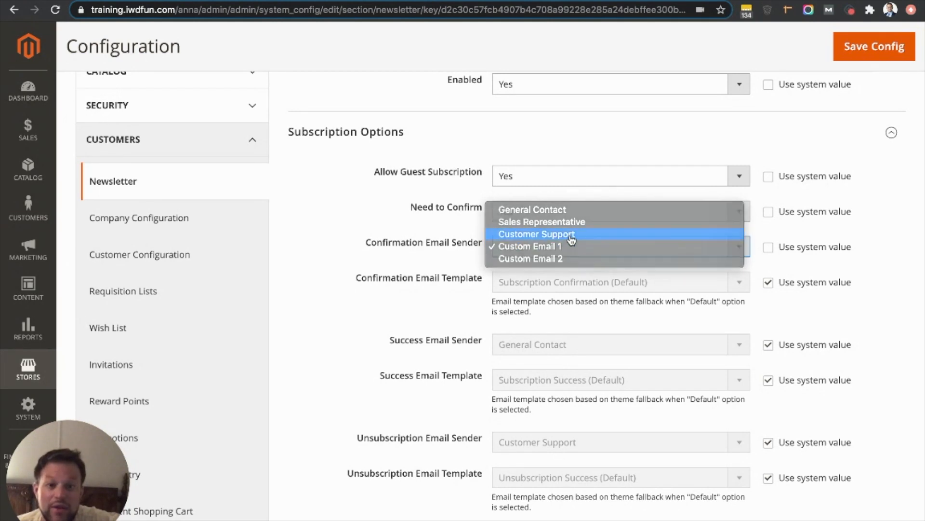
left_click(572, 236)
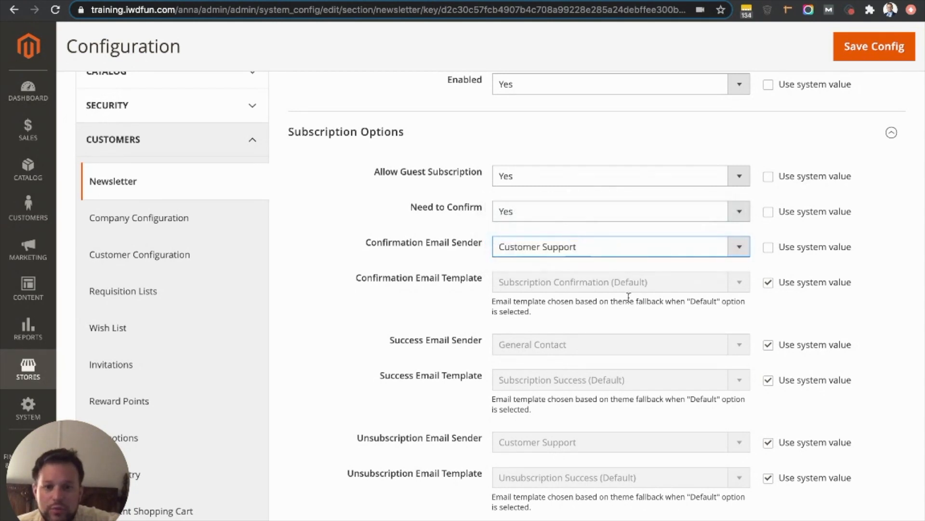
Step: Override the system values of the success and unsubscription email senders with Customer Support, and save the configuration
left_click(768, 346)
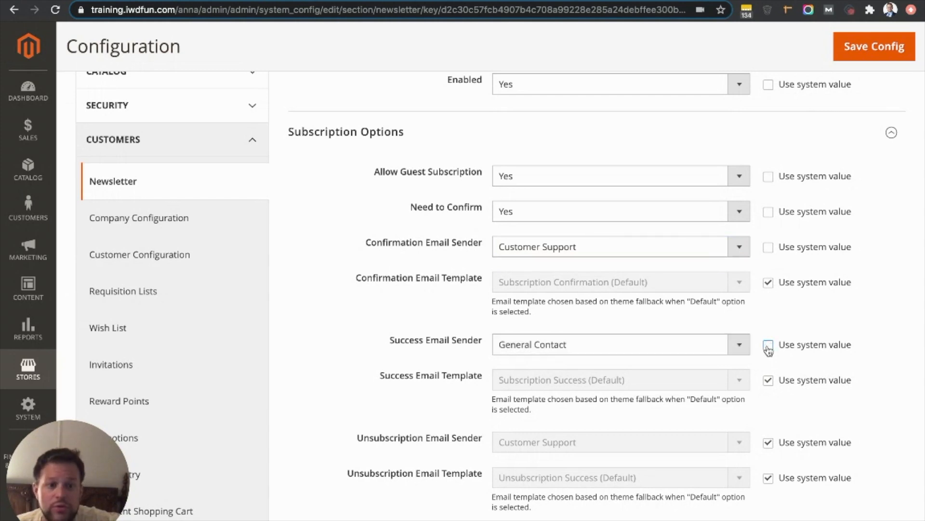
left_click(717, 345)
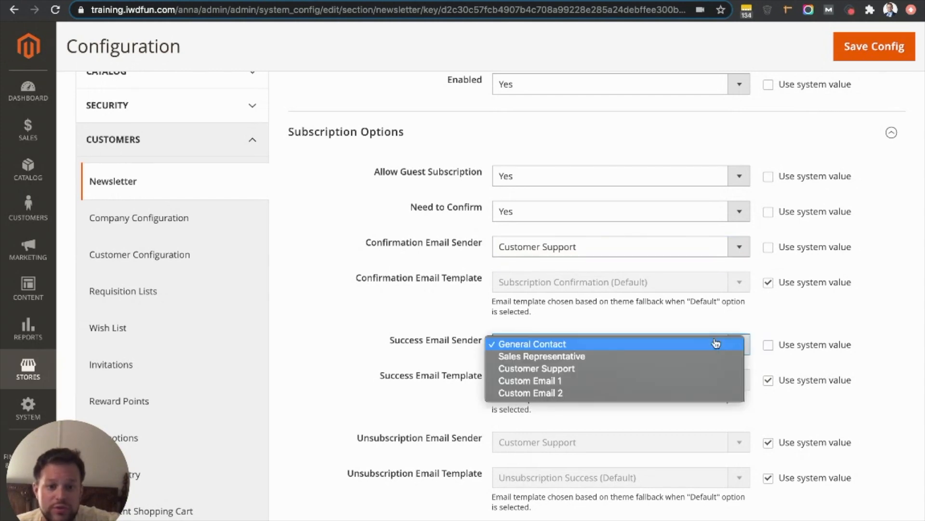
left_click(658, 368)
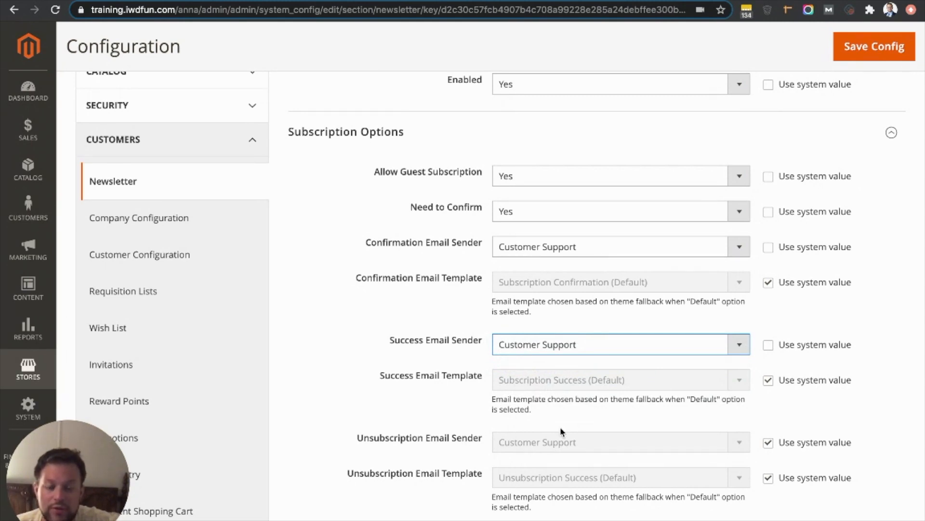
left_click(768, 442)
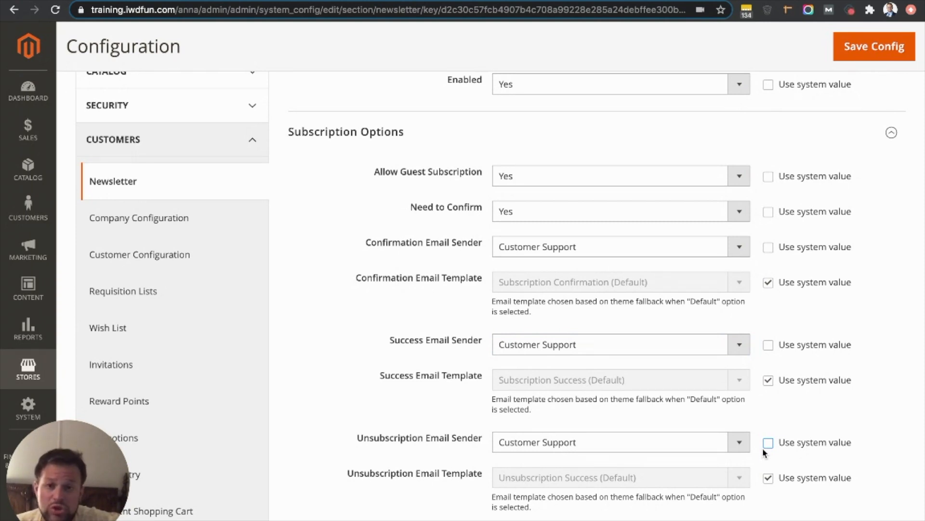
left_click(872, 59)
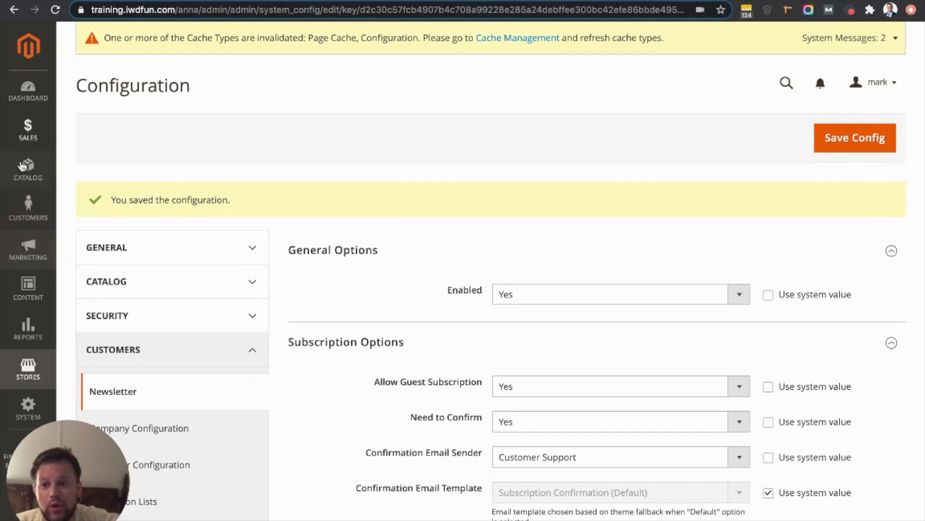
Step: Open the newsletter templates list and check the options of its template type filter
left_click(28, 249)
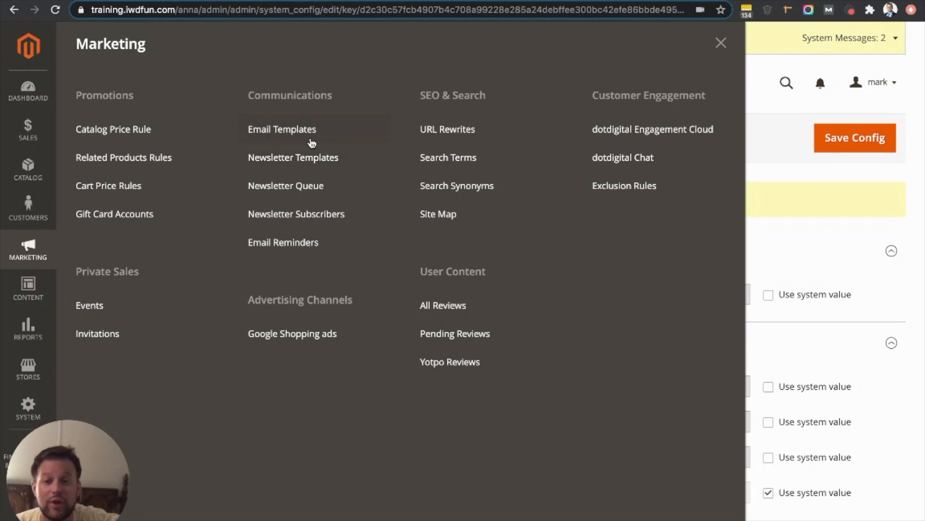
left_click(312, 159)
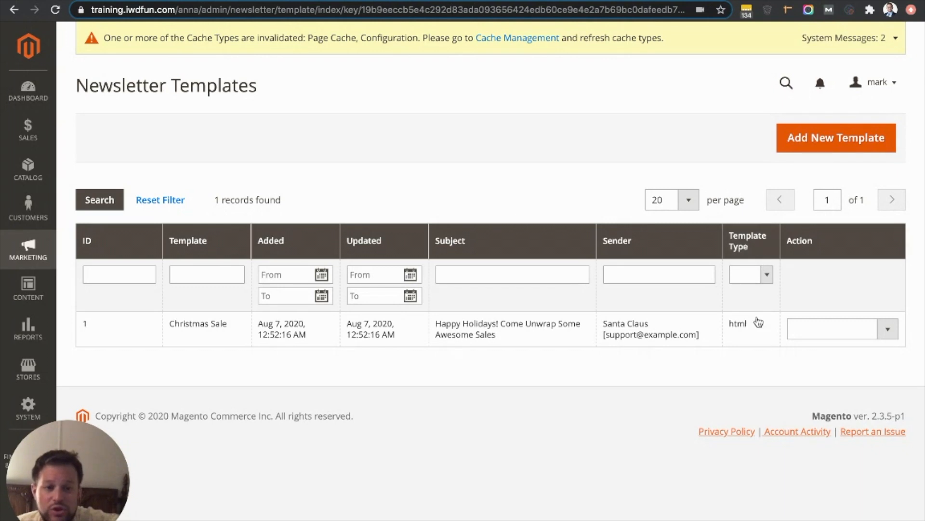
left_click(753, 276)
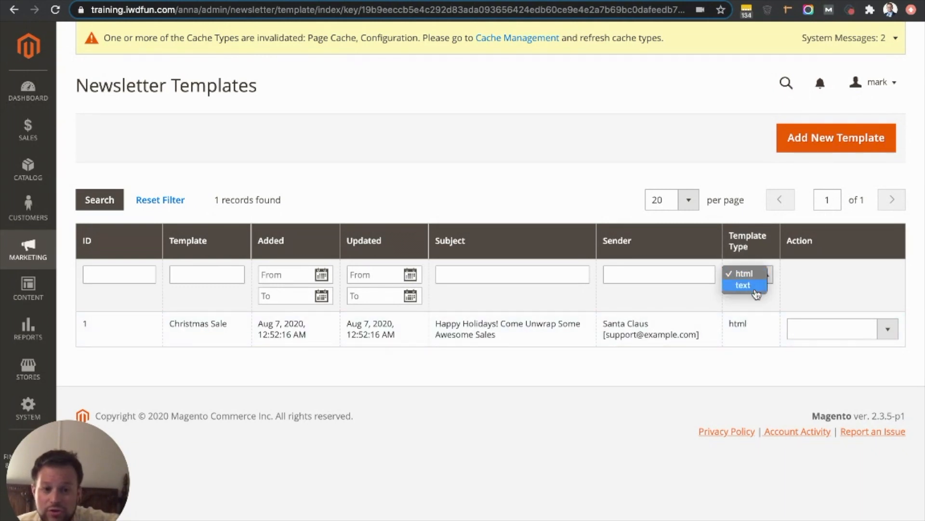
left_click(755, 307)
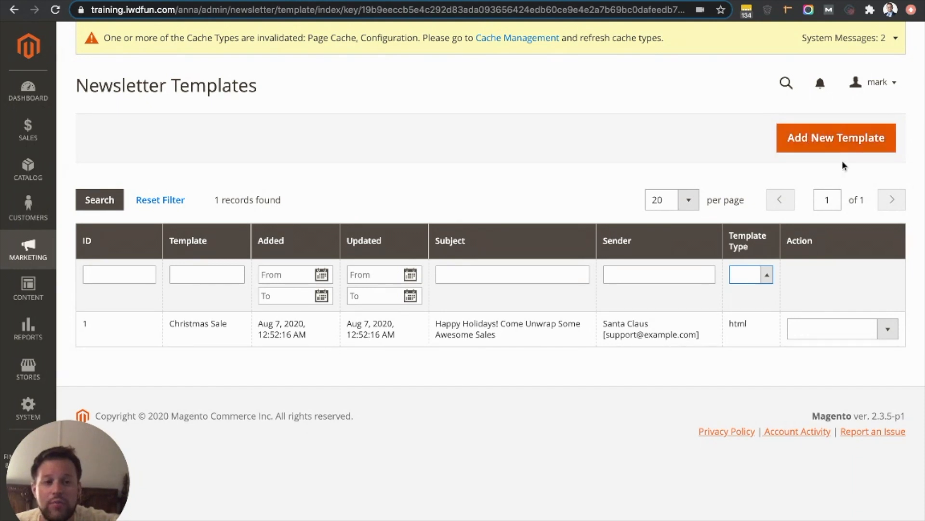
Step: Add a new newsletter template and name it Halloween
left_click(829, 145)
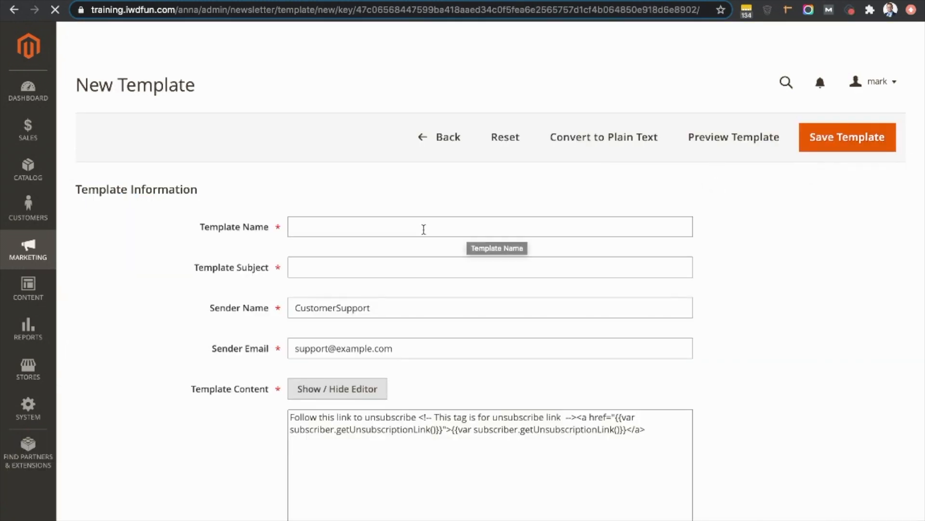
left_click(401, 228)
left_click(480, 259)
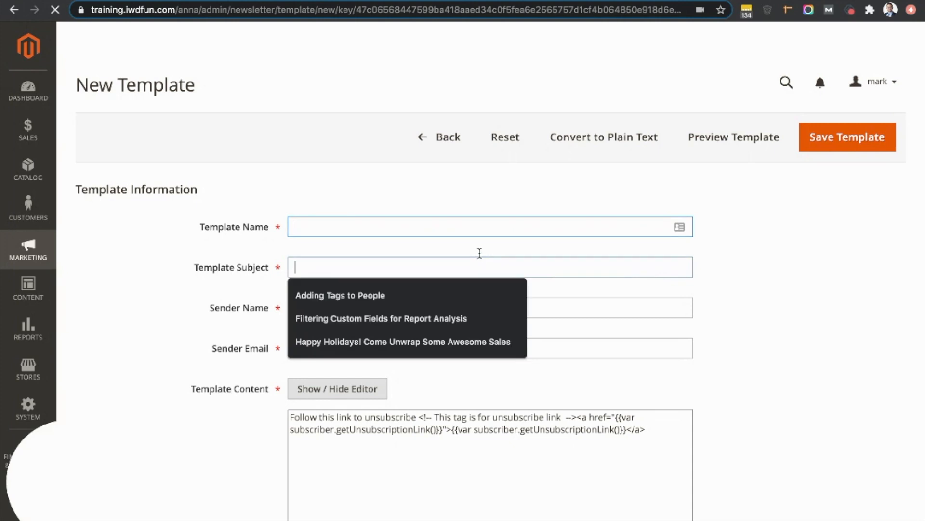
left_click(455, 227)
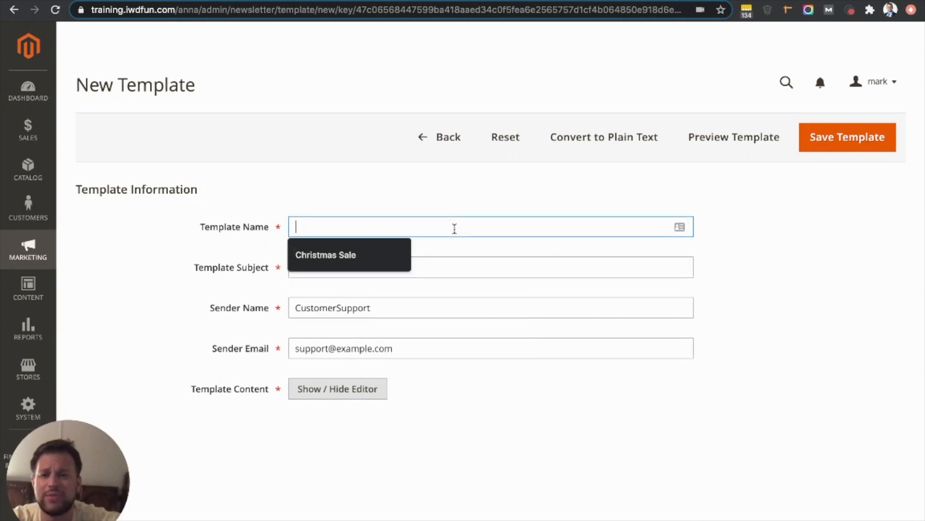
type("Halloween")
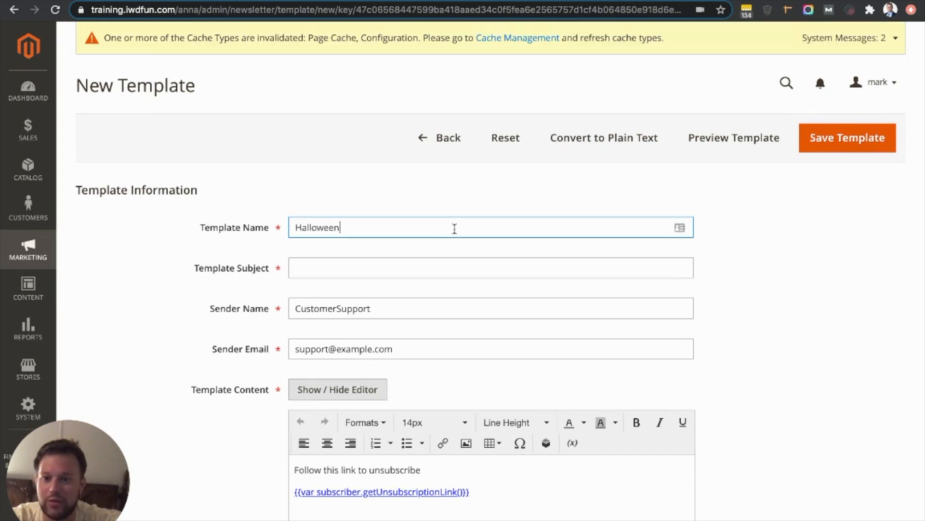
Step: Set the template subject to "Ghosts, Ghouls, and...Giveaways?"
key("Tab")
type("Ghosts, Ghouls, and ")
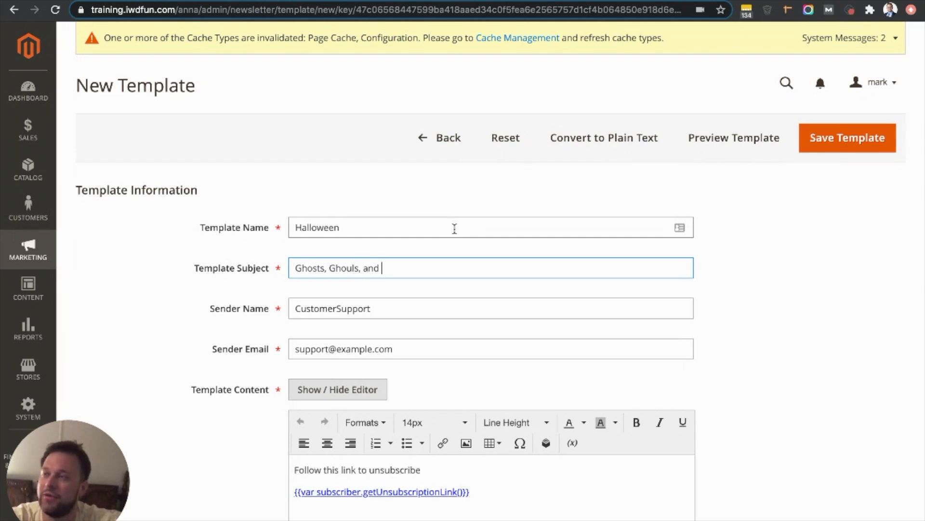
type("Givea")
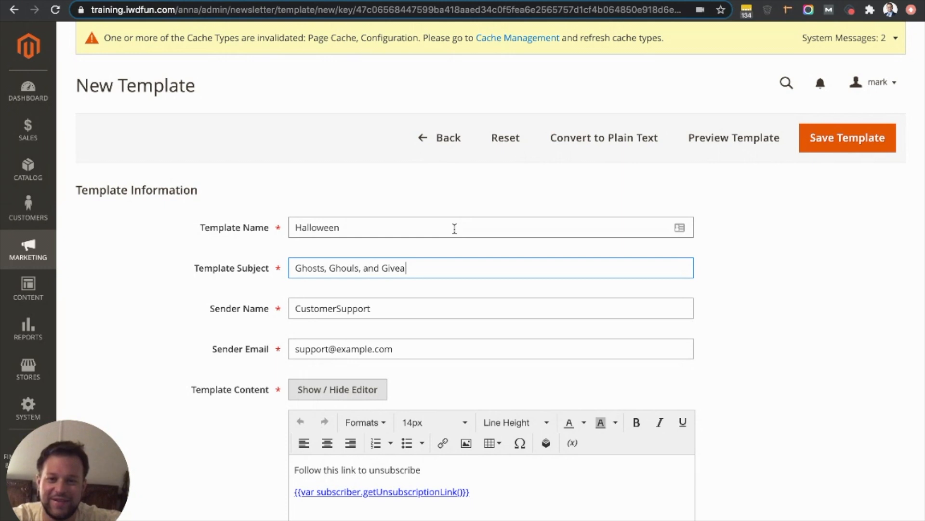
type("ways?")
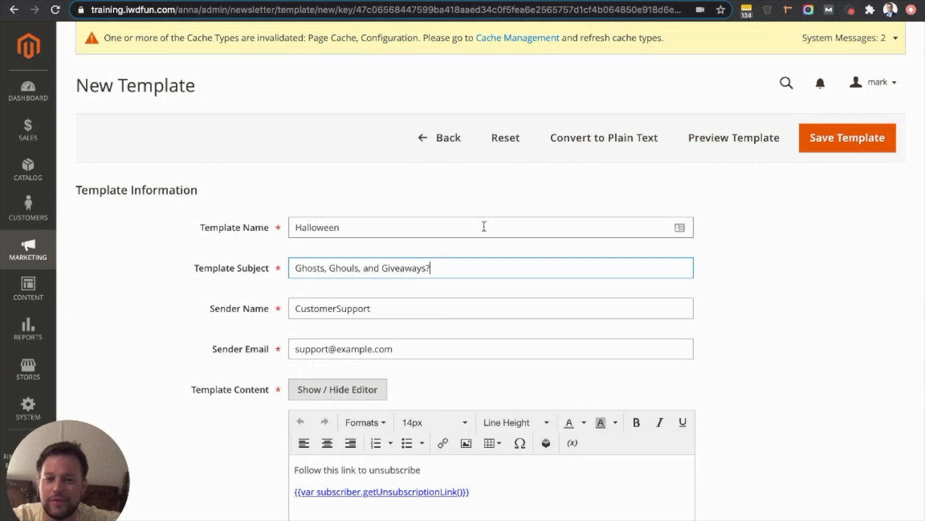
key("alt+Left")
key("BackSpace")
type("...")
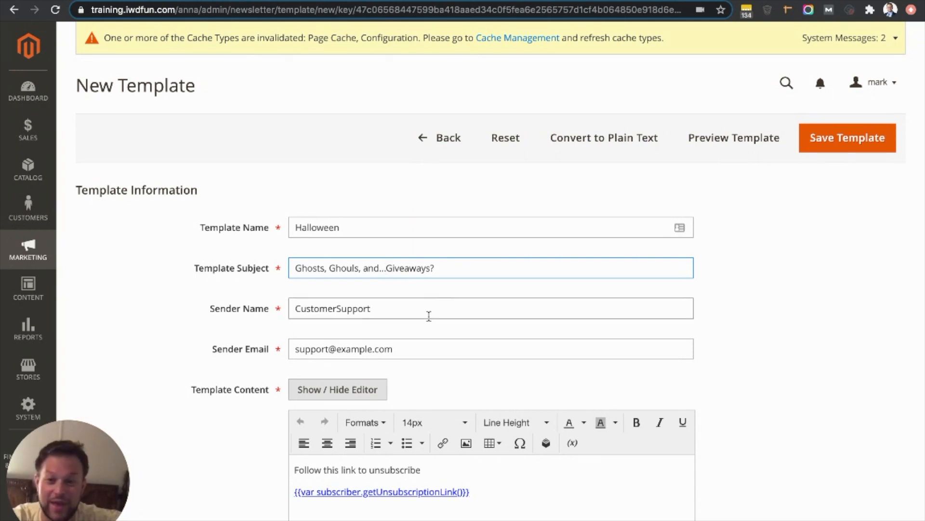
Step: Replace the template's sender name with "Jack O Lantern"
left_click(383, 310)
left_click_drag(382, 311, 263, 318)
left_click(293, 308)
double_click(386, 308)
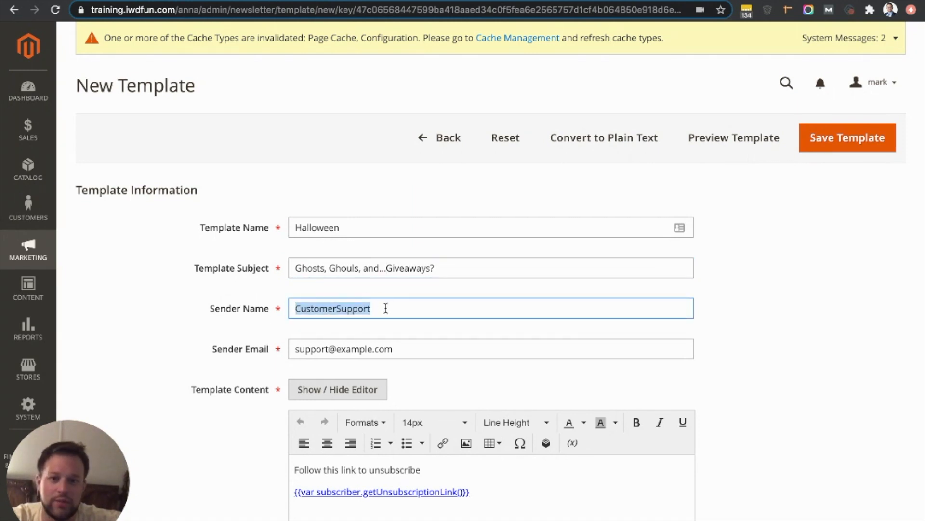
type("JackO")
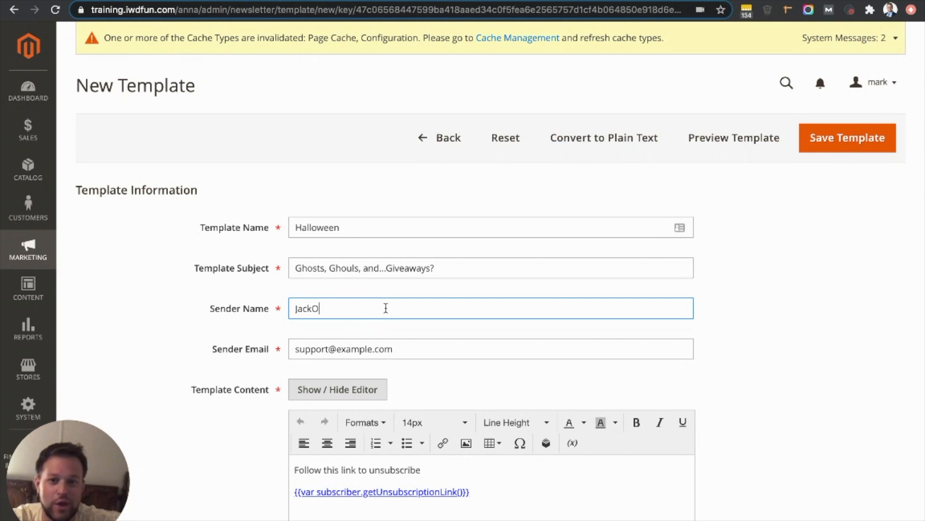
type("Lantern@")
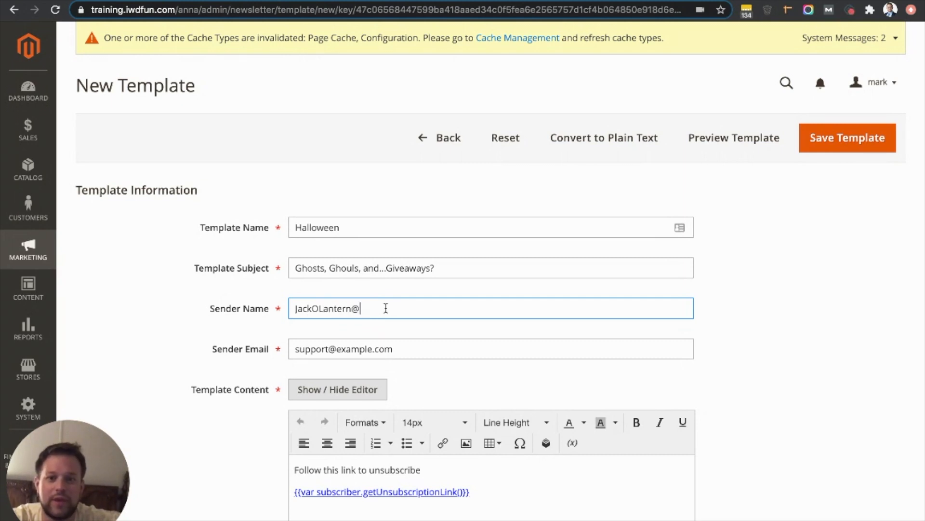
key("BackSpace")
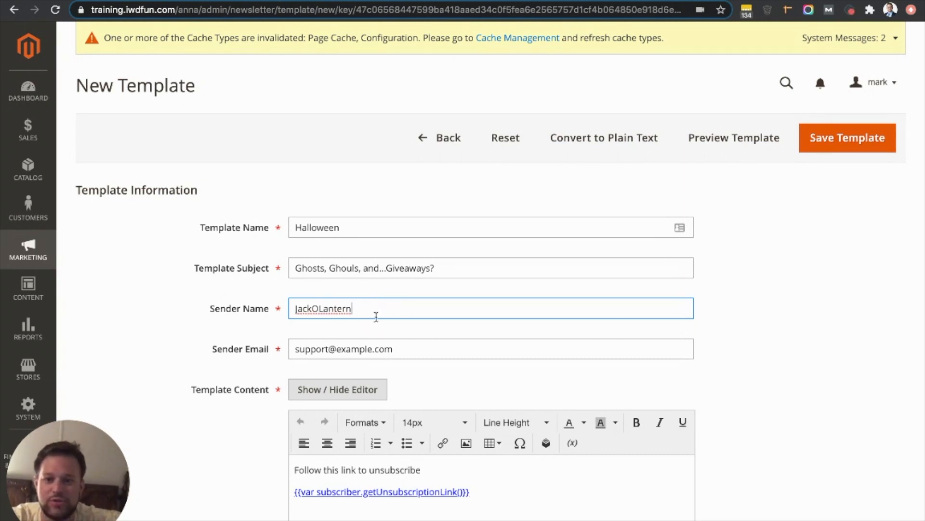
left_click(312, 310)
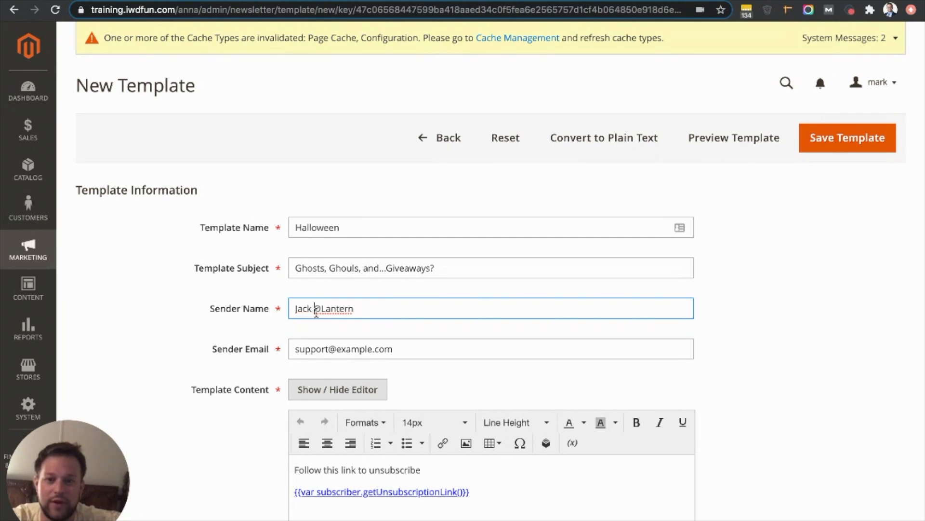
left_click(321, 312)
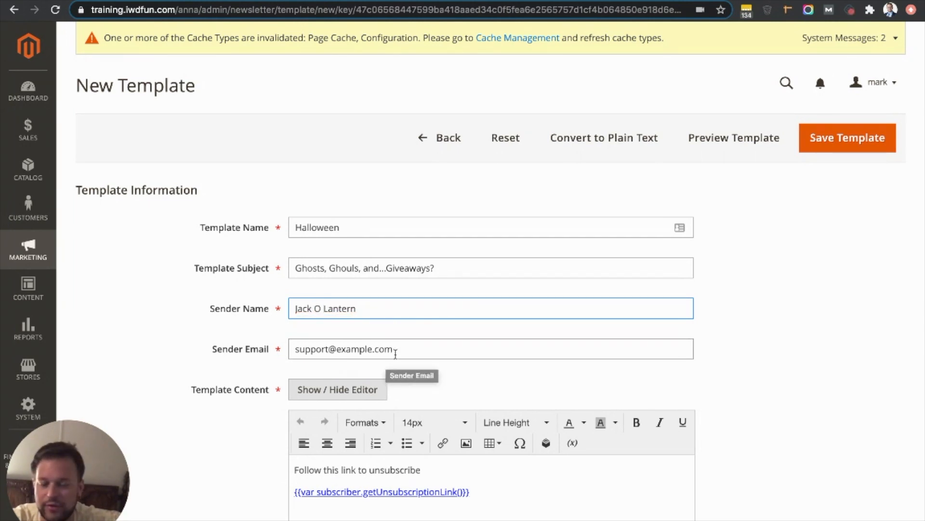
Step: Replace the sender email with a Halloween-themed address matching the sender name at the business's domain
left_click_drag(401, 349, 258, 337)
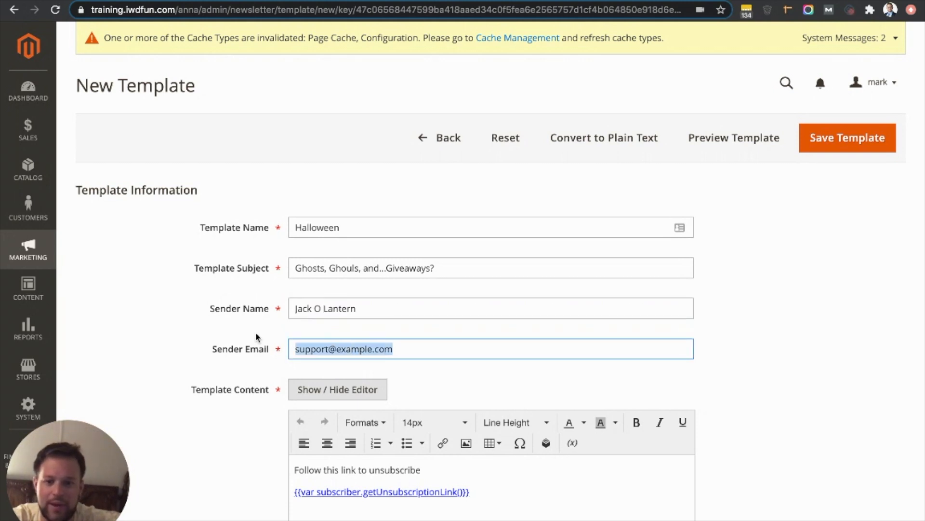
type("jackolante")
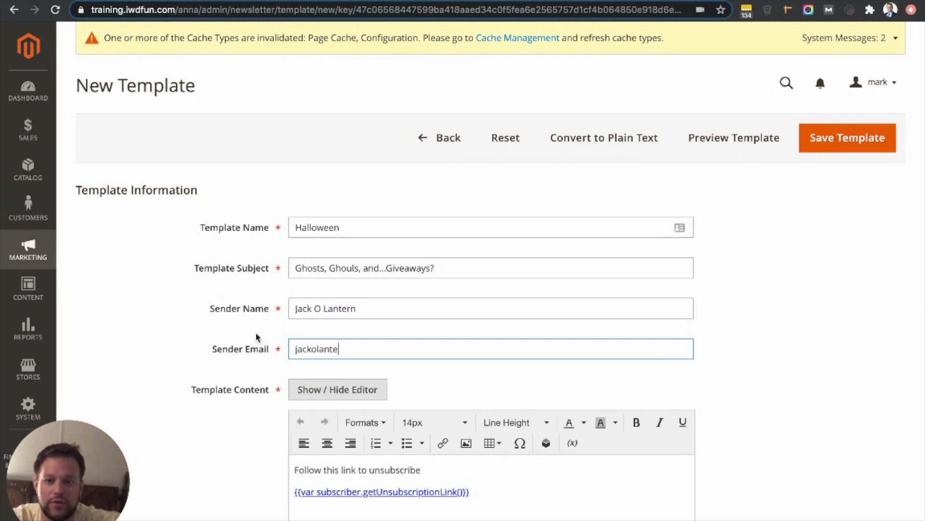
type("rn@your")
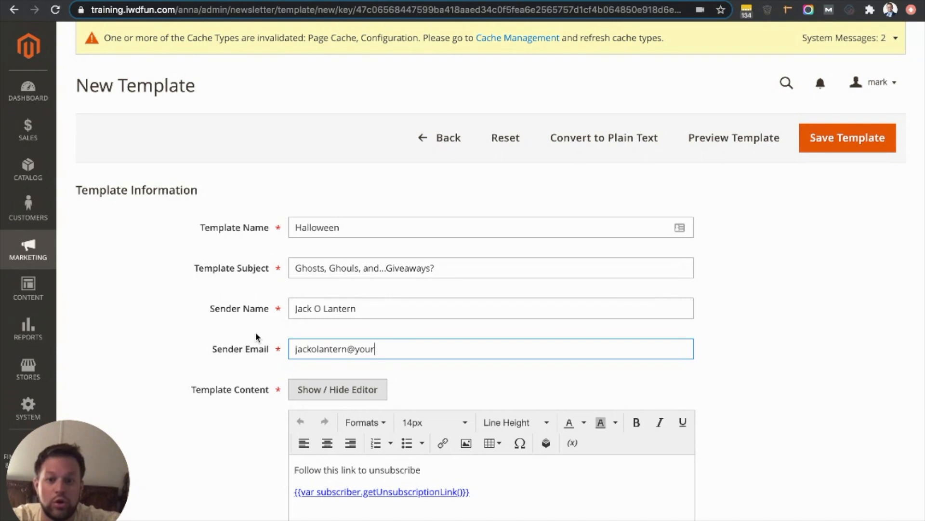
type("businessname.com")
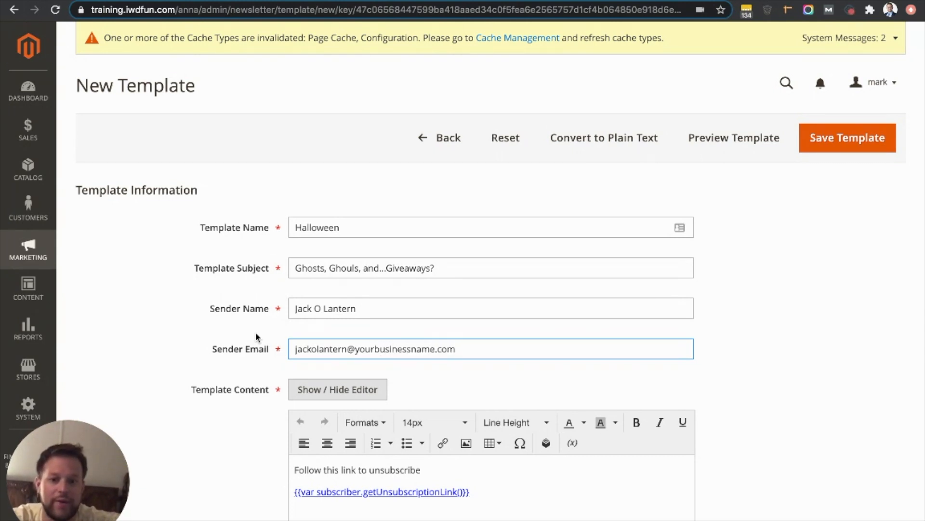
Step: Switch the template content from the visual editor to its HTML source
scroll(434, 419, "down", 5)
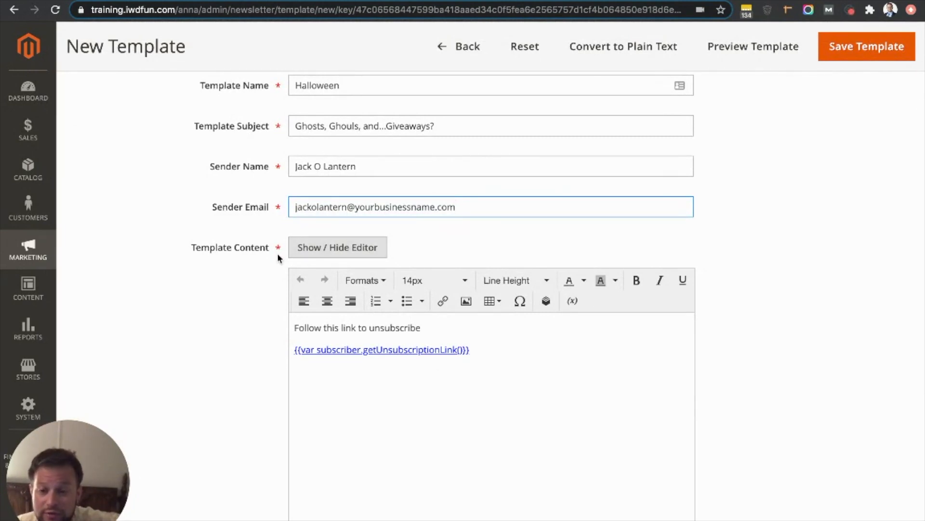
left_click(329, 251)
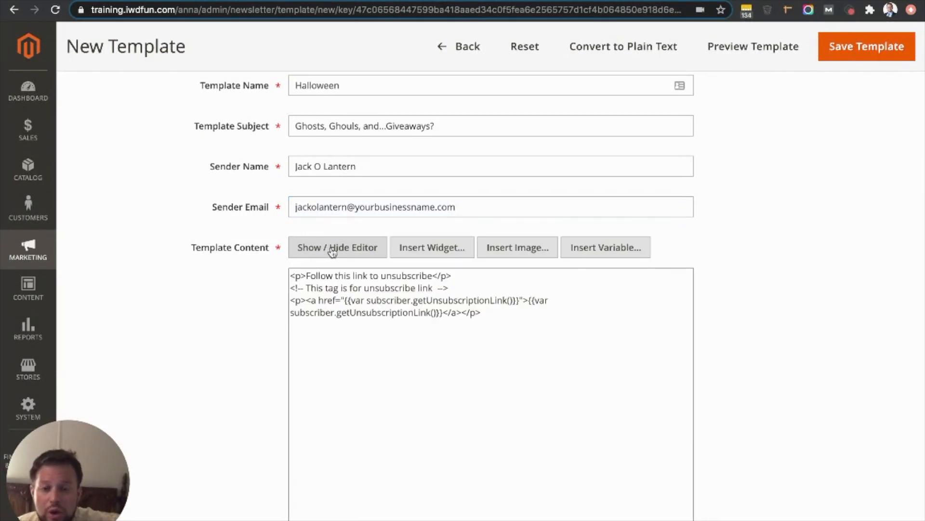
scroll(482, 321, "up", 3)
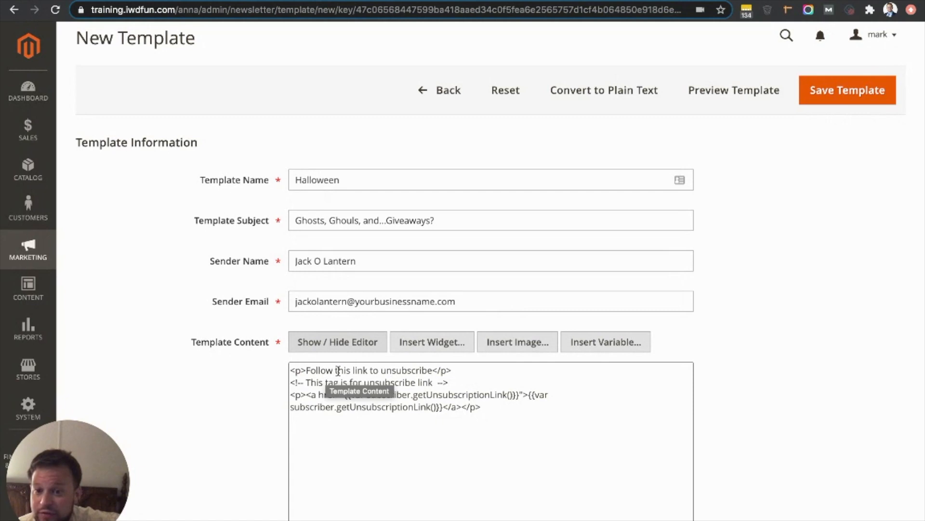
Step: Examine the opening and closing paragraph tags around the unsubscribe text, and preview the template before returning to its form
left_click(431, 375)
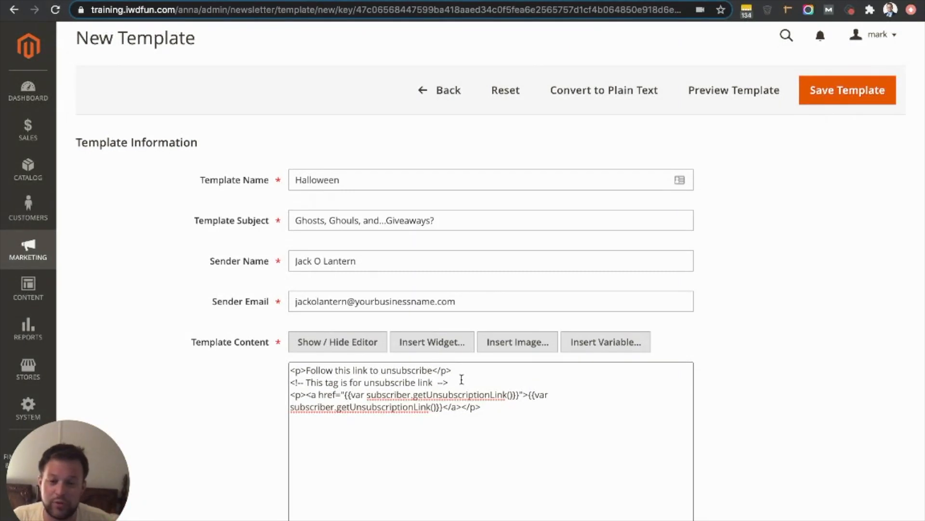
left_click(307, 371)
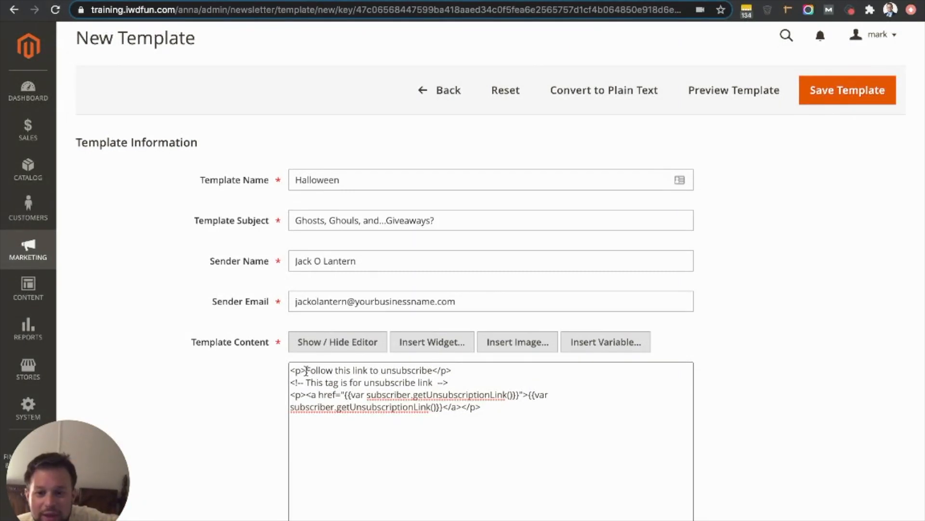
left_click(290, 371, "shift")
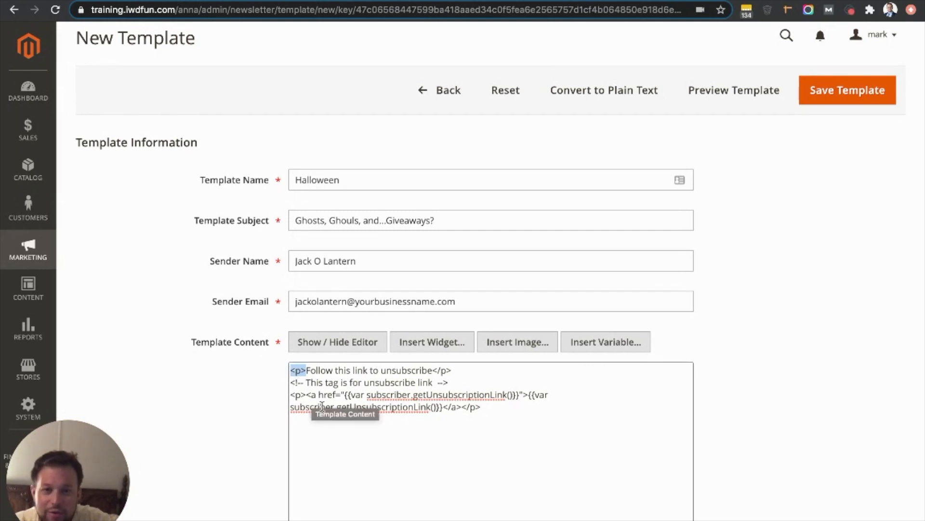
left_click(311, 370)
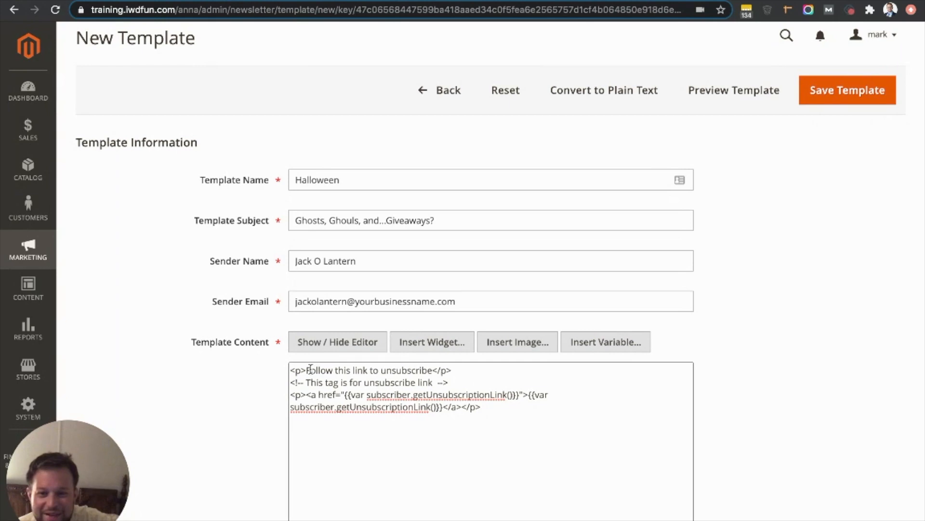
left_click_drag(310, 370, 452, 371)
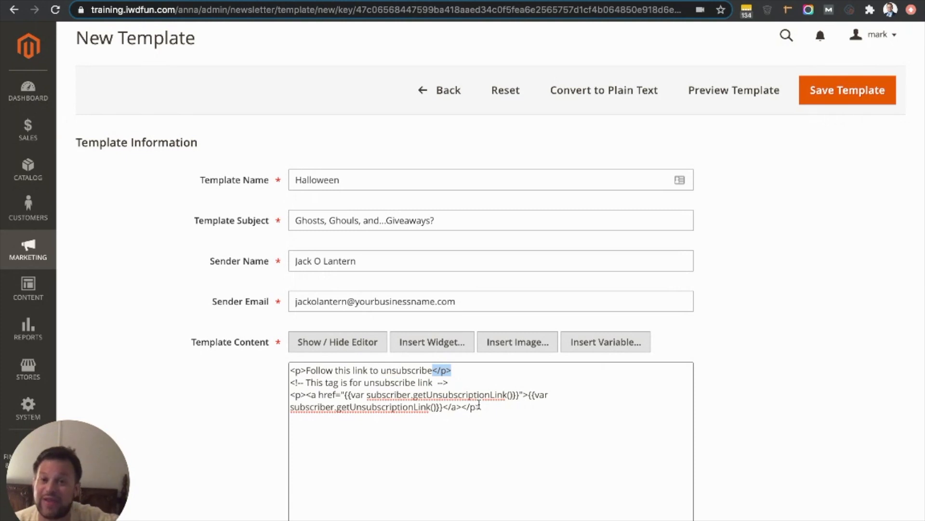
left_click(478, 393)
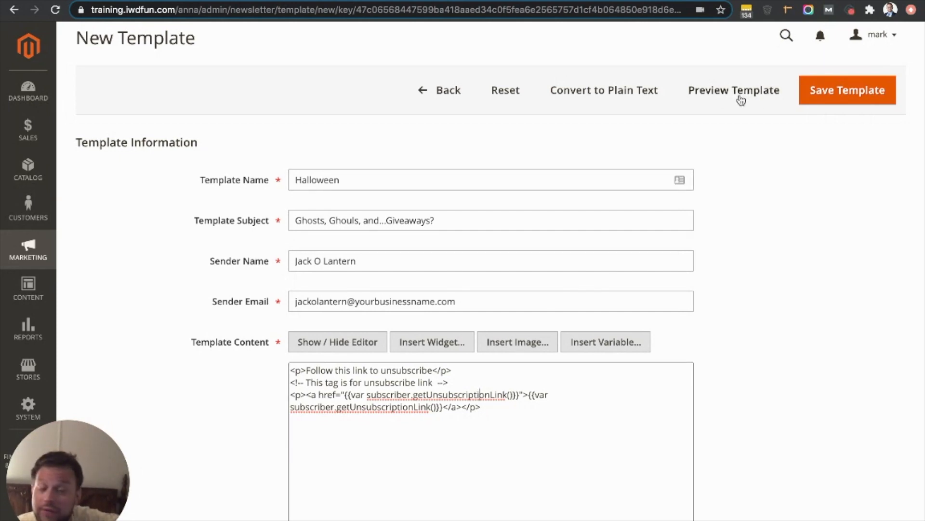
left_click(741, 99)
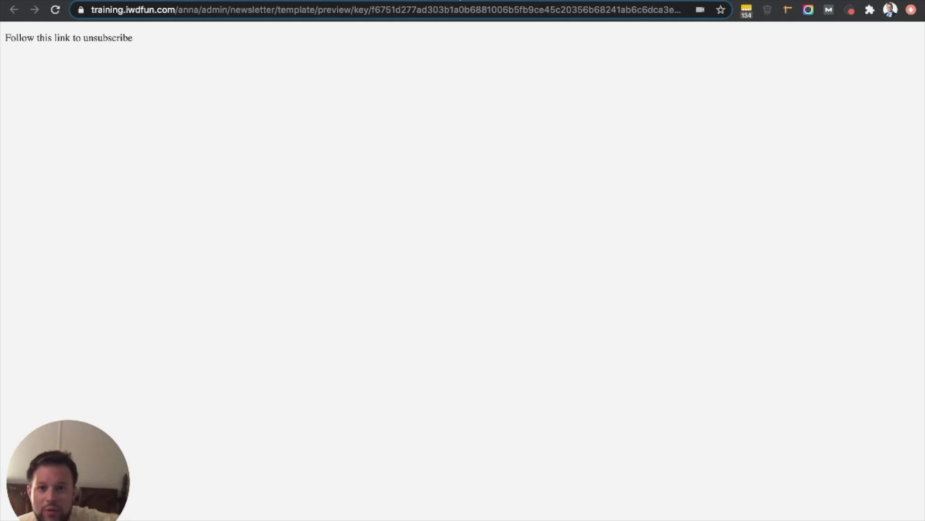
left_click(460, 0)
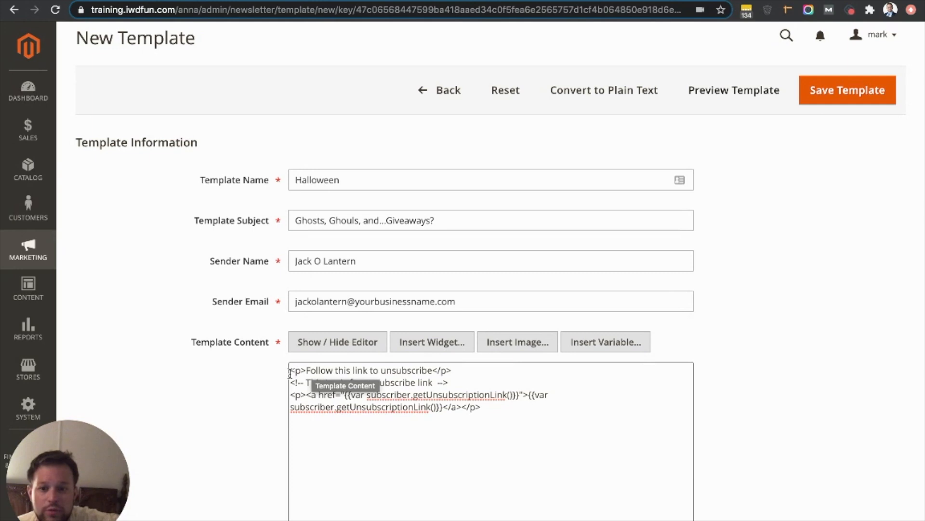
Step: Above the unsubscribe text, start a paragraph with a <p> tag and the greeting "Happy Halloween, all you ghosts and ghouls!"
key("Return")
key("Return")
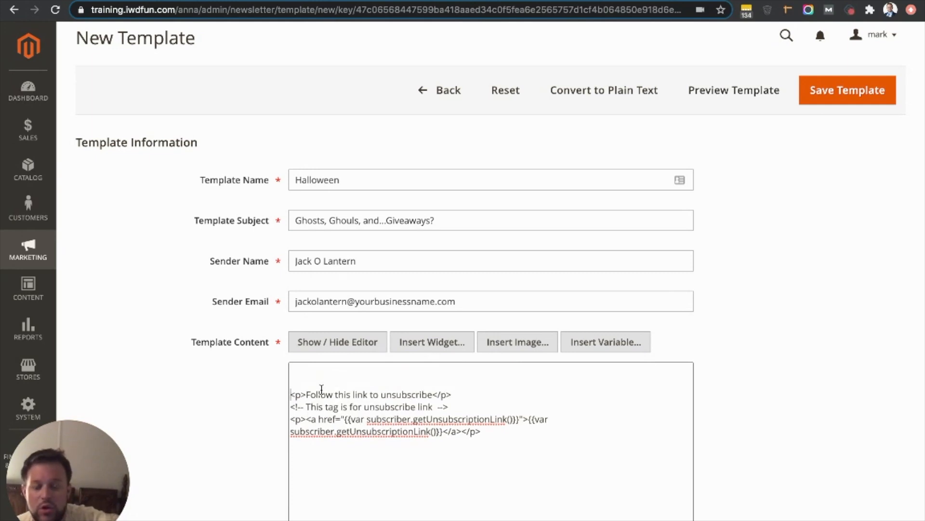
left_click_drag(307, 395, 290, 395)
left_click(302, 374)
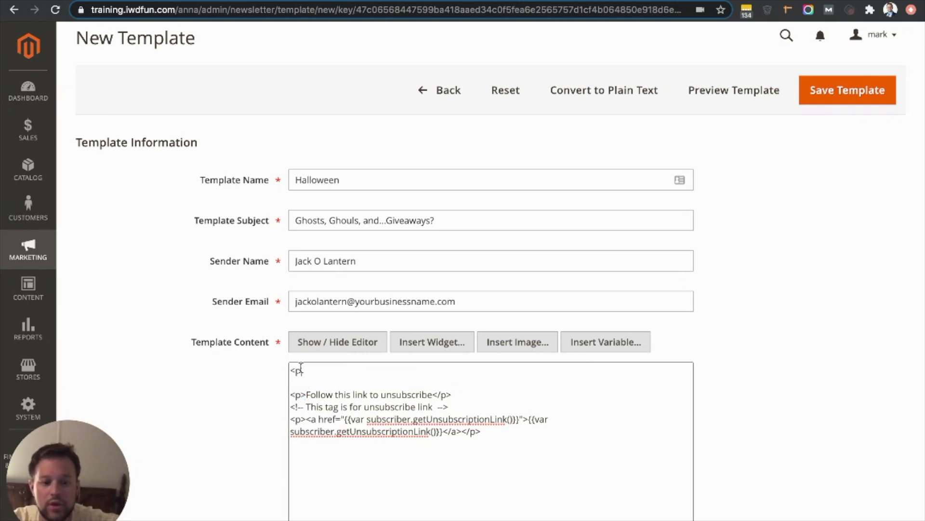
type("<p> Happy Hallowee,")
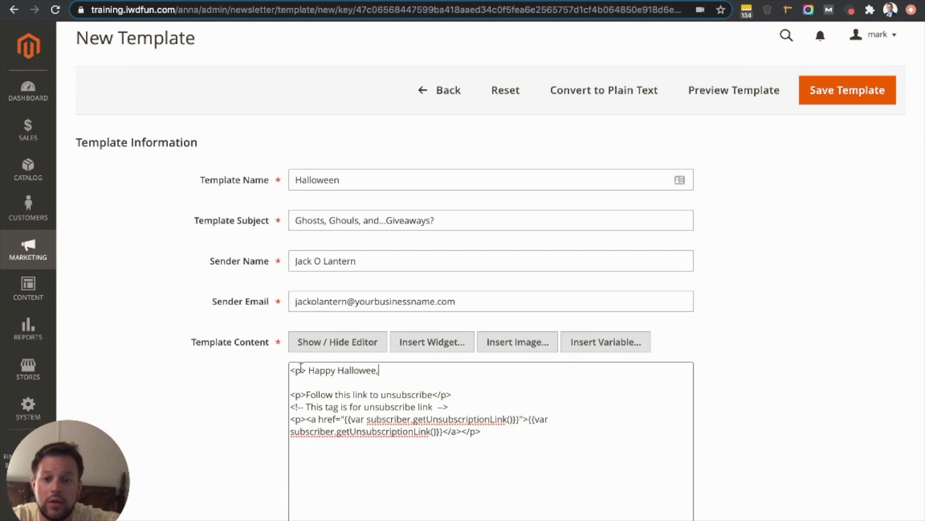
type("n, all you")
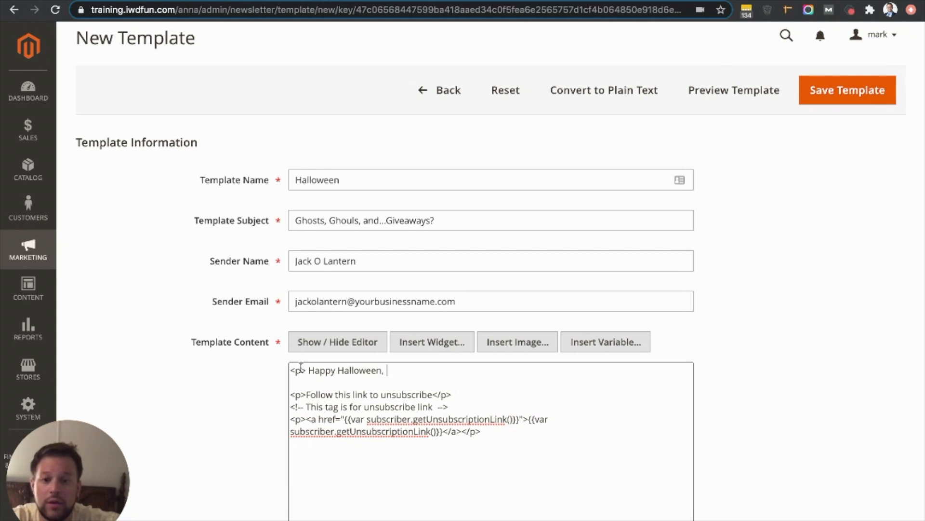
type(" ghosts and")
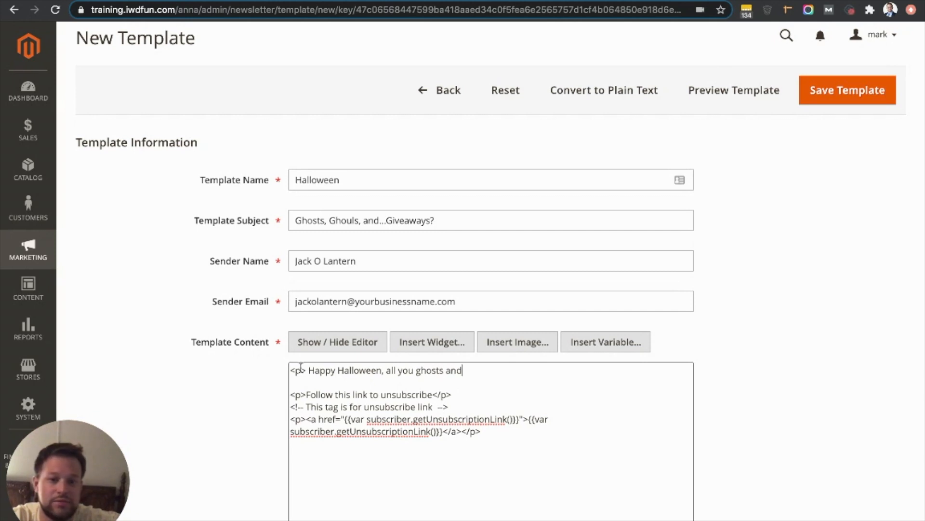
type(" ghouls!")
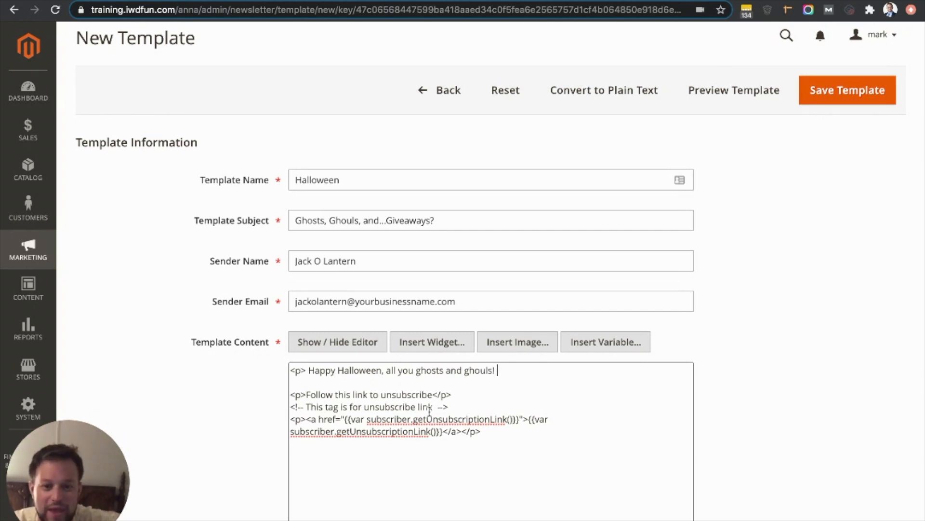
Step: Close the greeting paragraph with a </p> tag and preview the template before returning to its form
left_click_drag(432, 394, 452, 396)
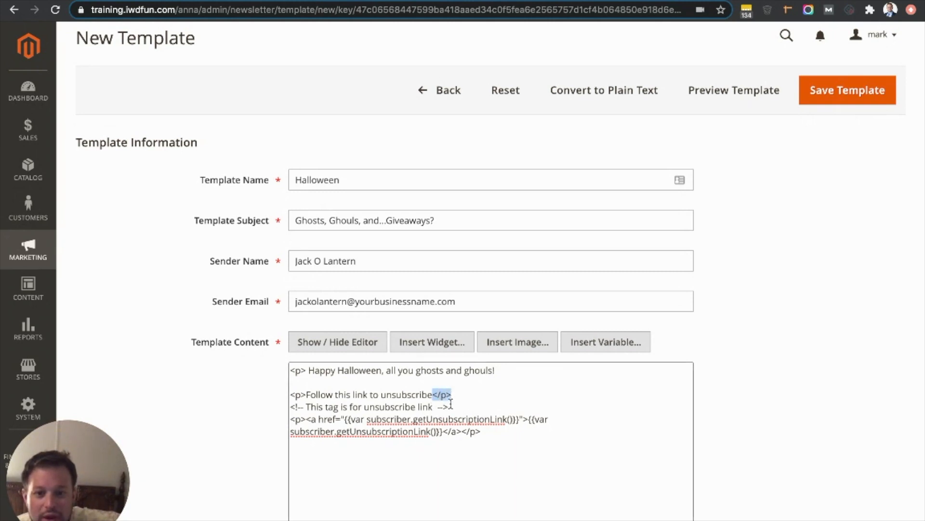
left_click(524, 371)
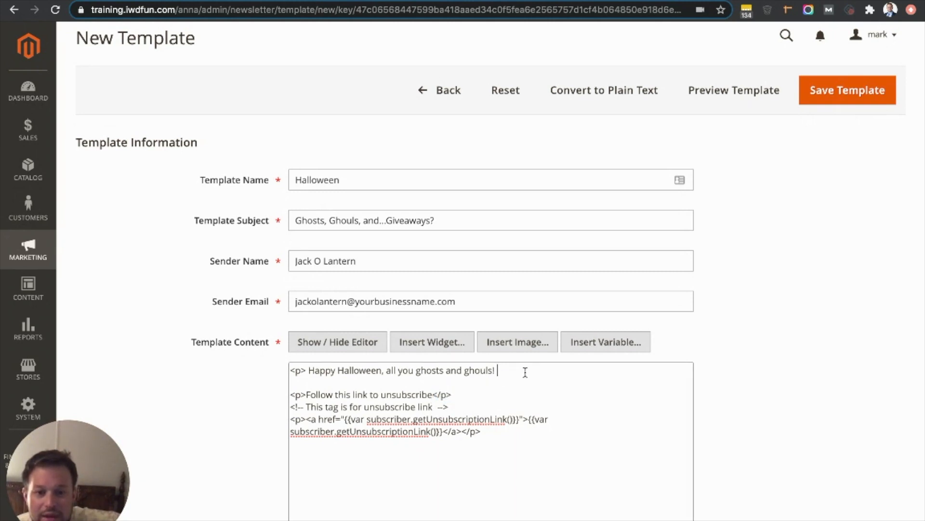
type("<")
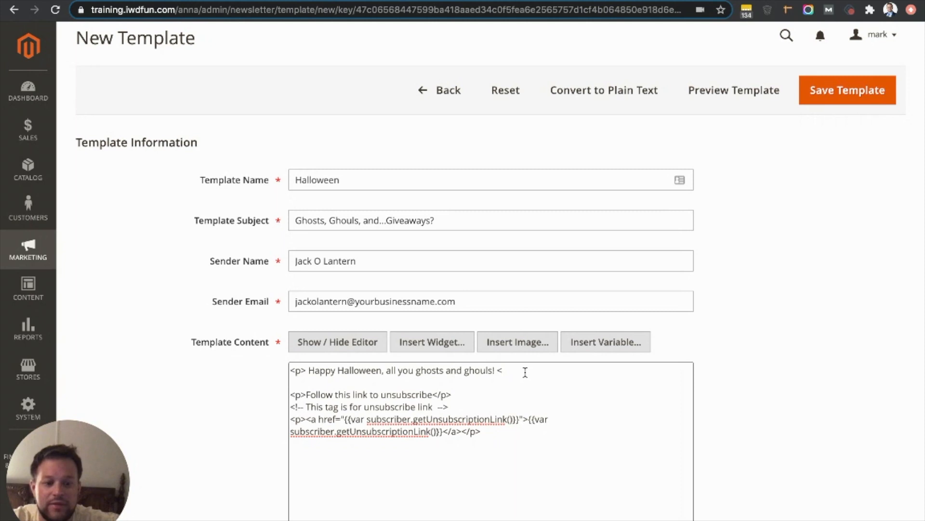
type("/p>")
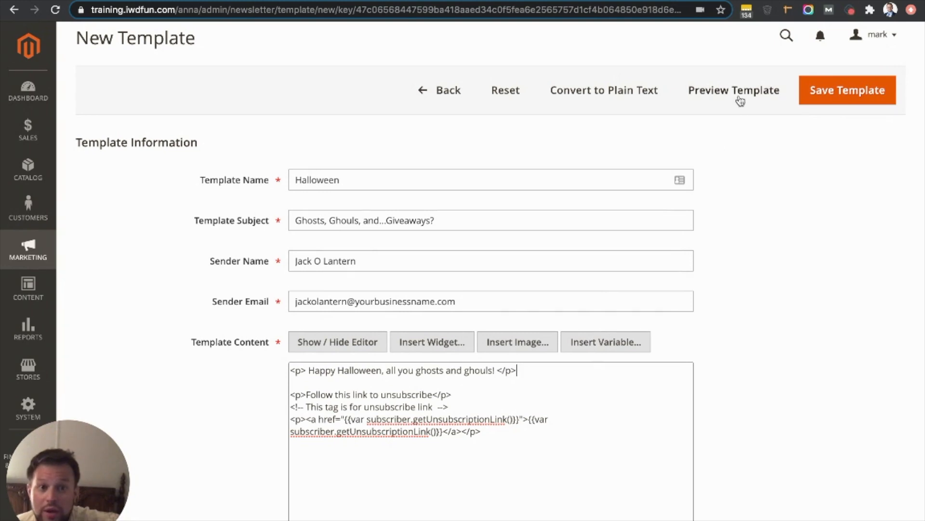
left_click(727, 100)
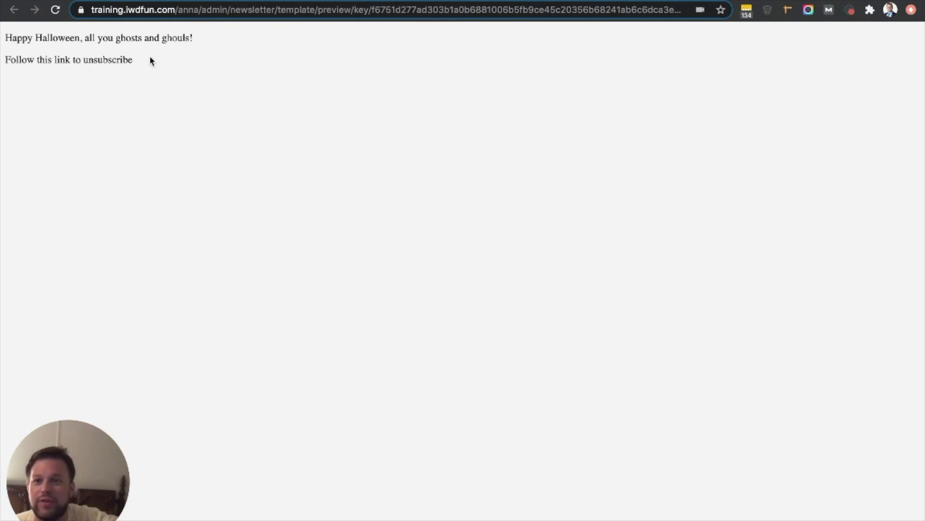
key("super+w")
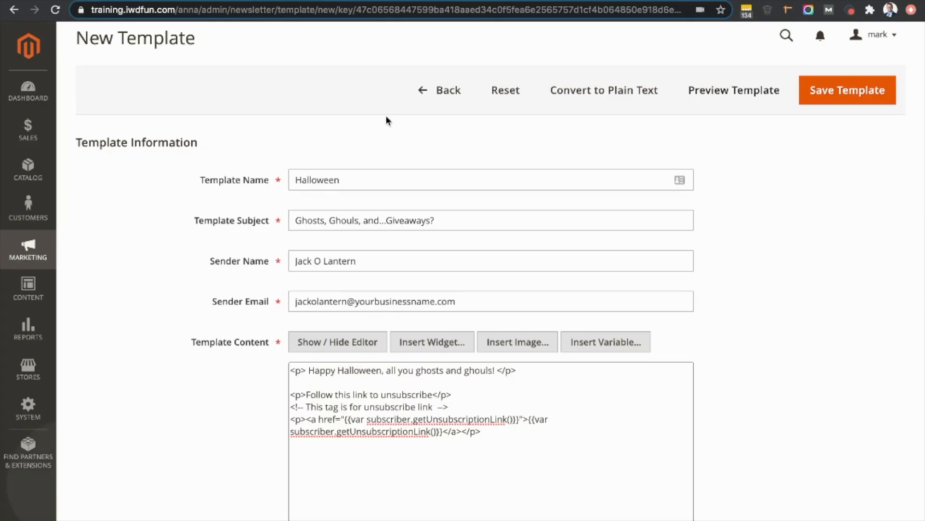
Step: Make room below the greeting paragraph for an image and upload halloween.jpeg to the wysiwyg media folder
left_click(529, 370)
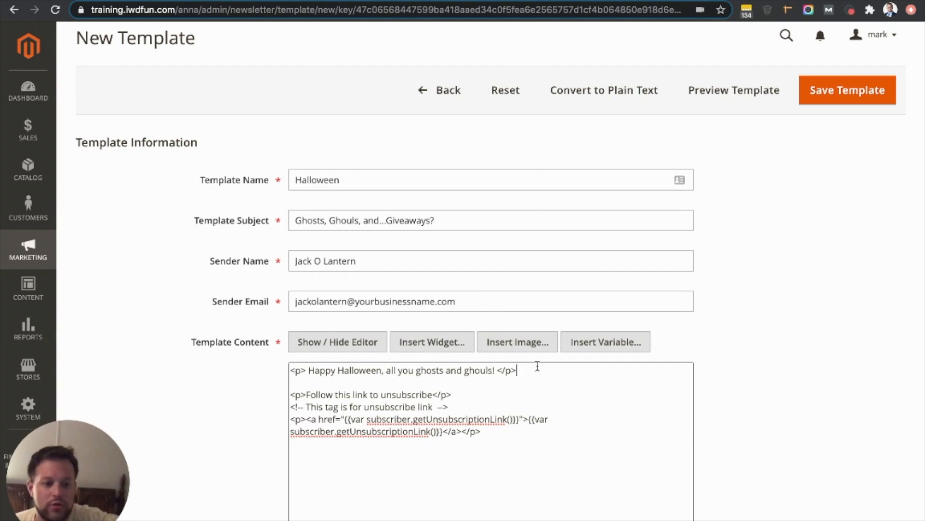
key("Return")
key("Return")
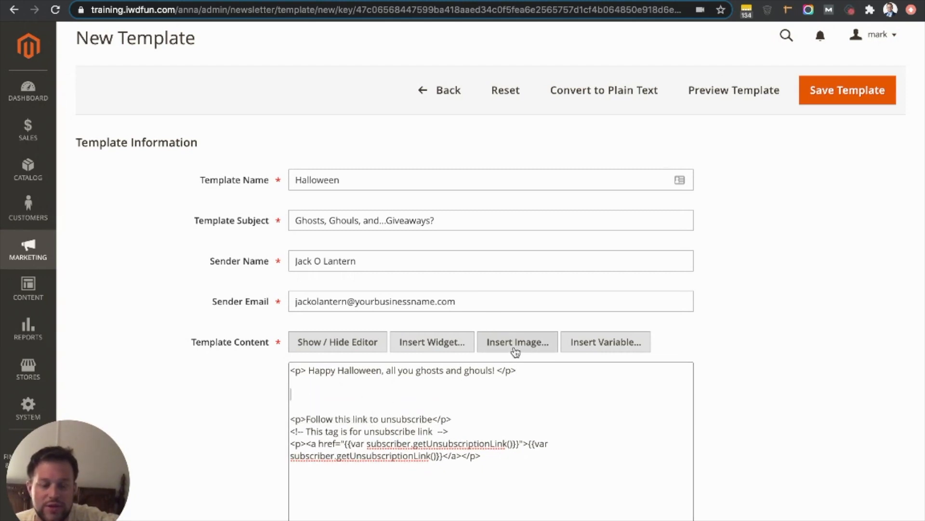
left_click(513, 343)
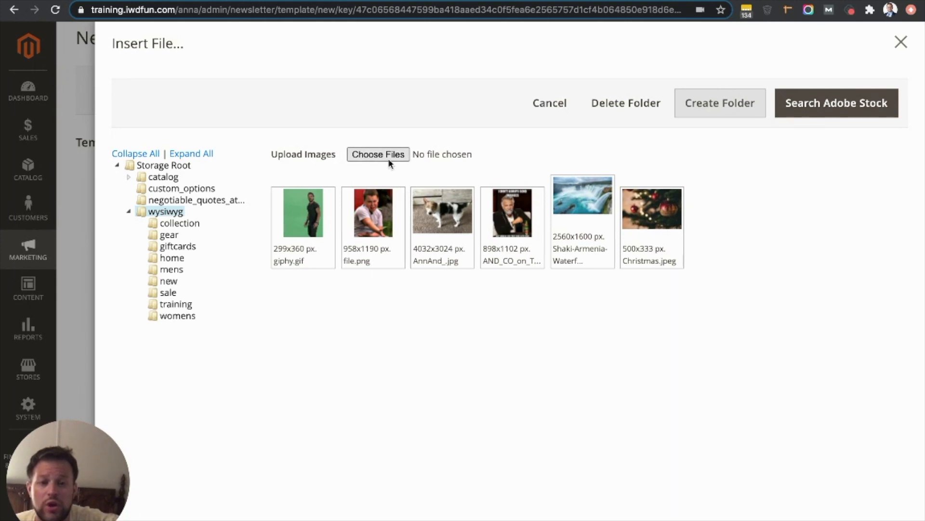
left_click(389, 158)
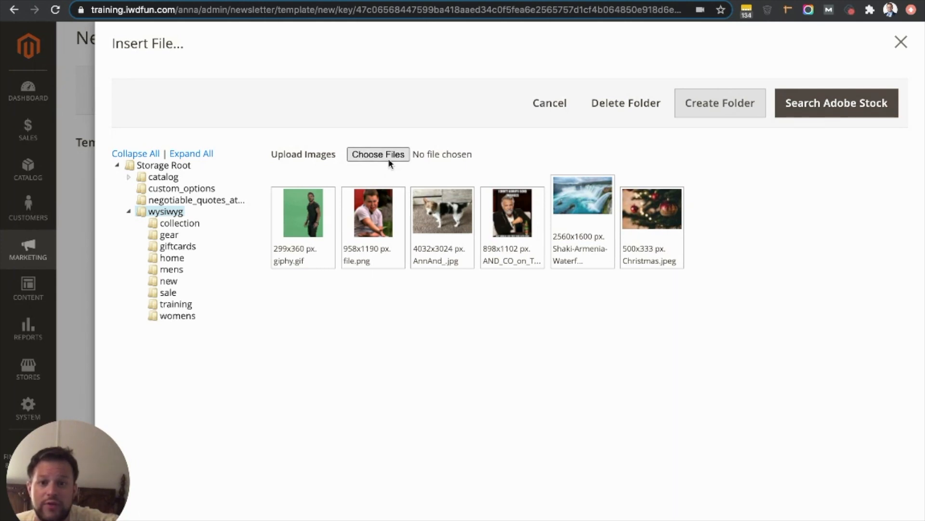
double_click(345, 26)
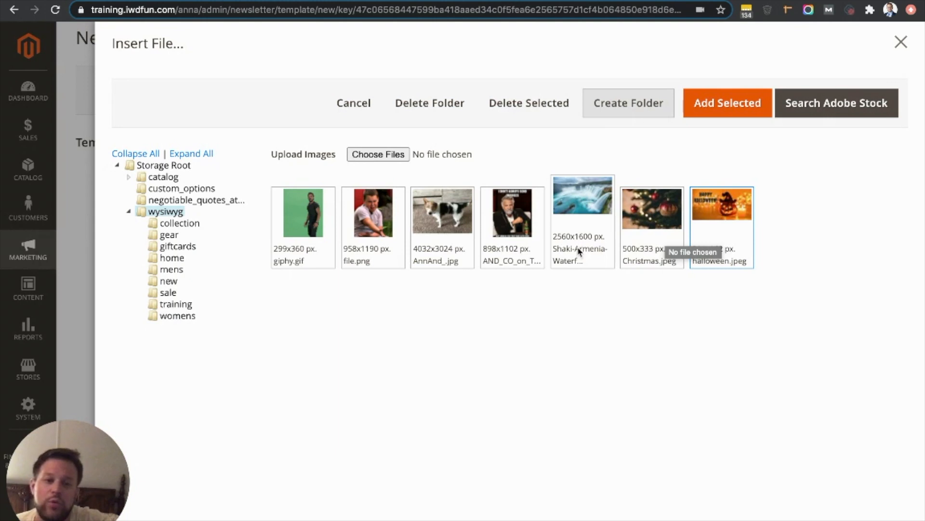
Step: Insert halloween.jpeg into the template content below the greeting paragraph and preview the template
left_click(735, 224)
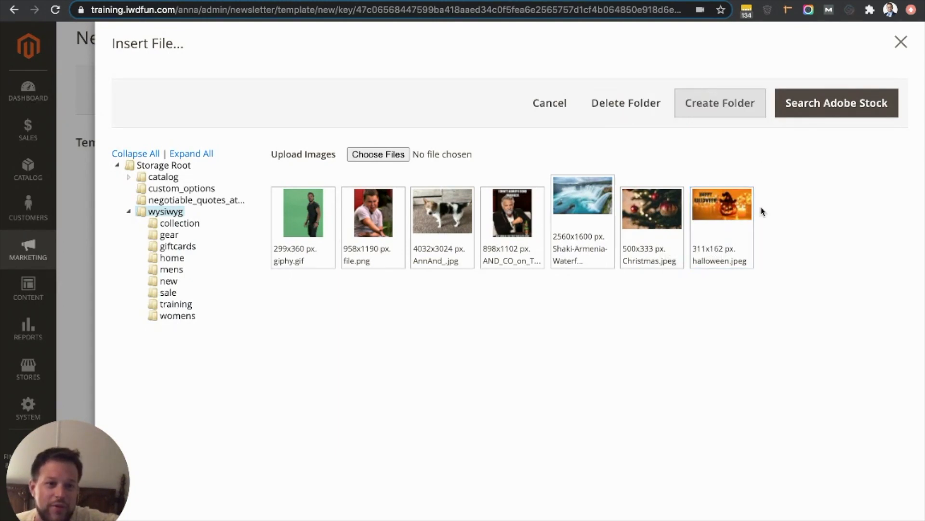
left_click(743, 213)
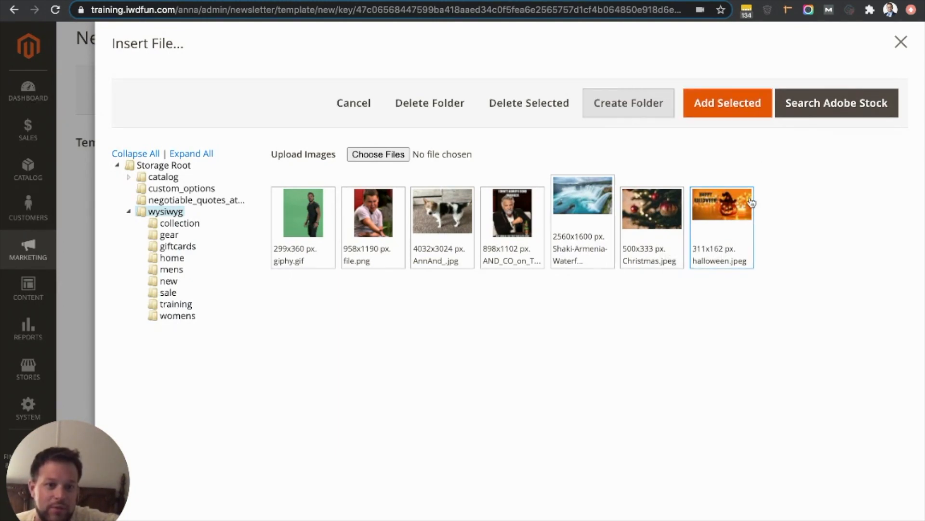
left_click(736, 107)
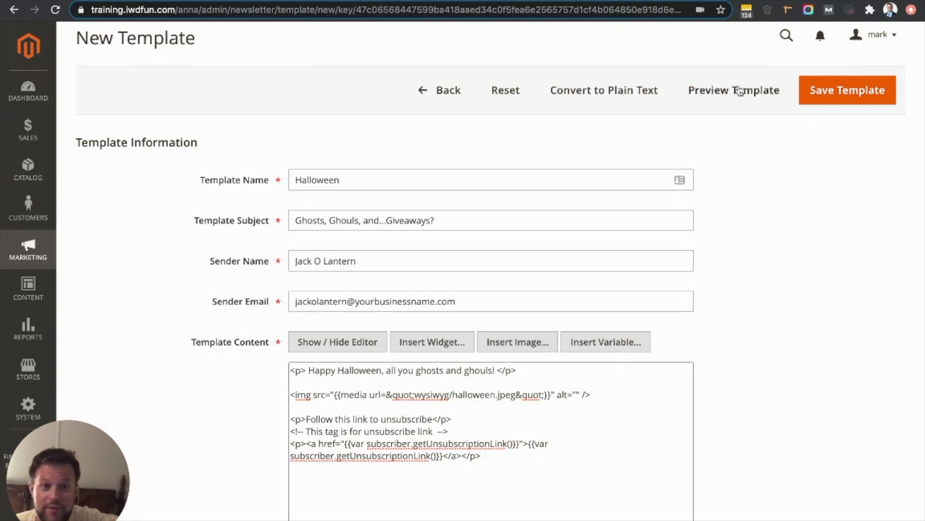
left_click(740, 91)
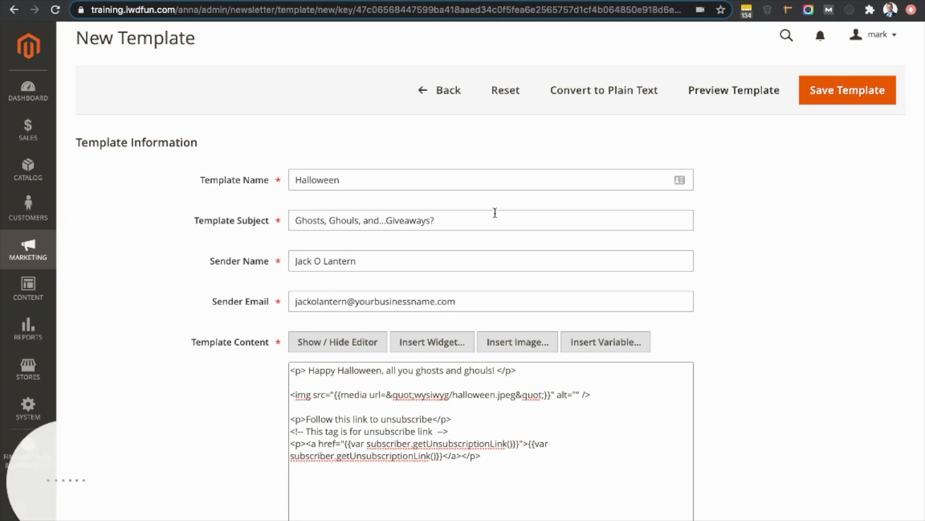
Step: Examine the unsubscribe text, the comment marking its link tag, and the Template Styles section of the form
scroll(593, 358, "down", 5)
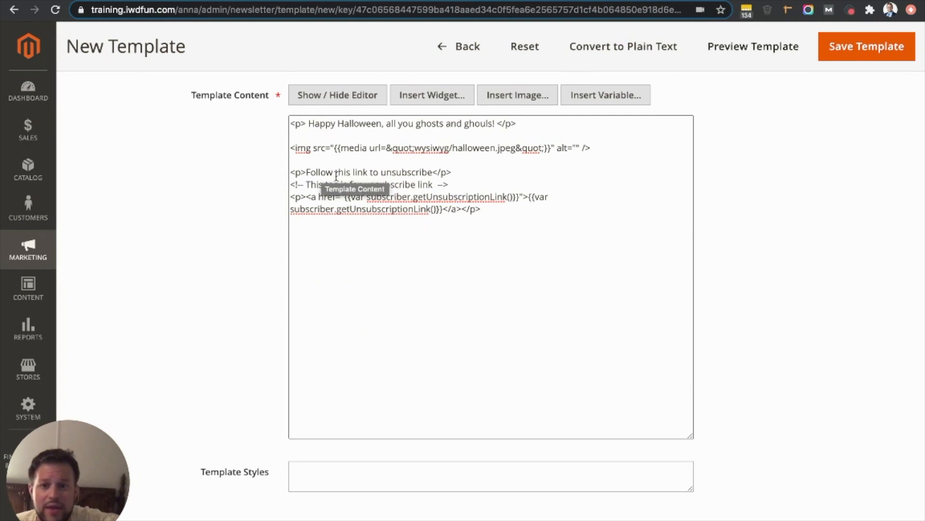
left_click(396, 175)
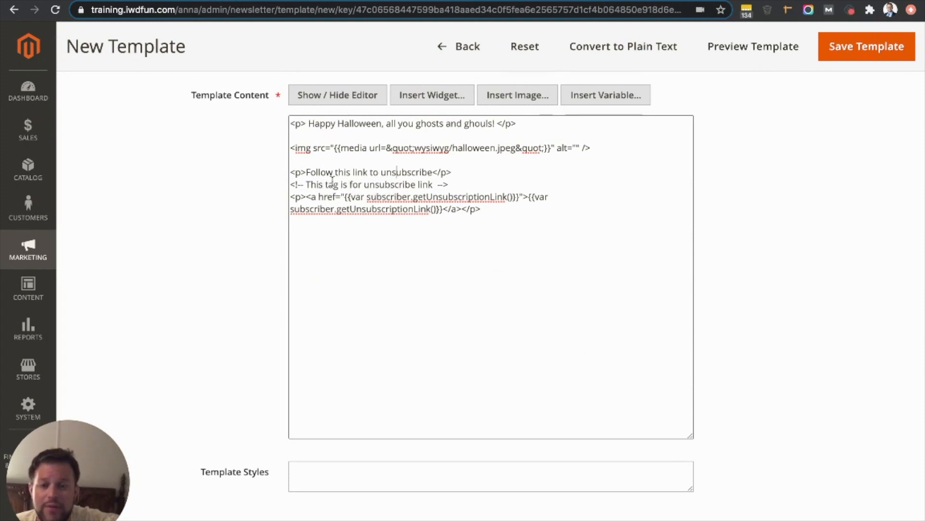
left_click_drag(432, 185, 306, 185)
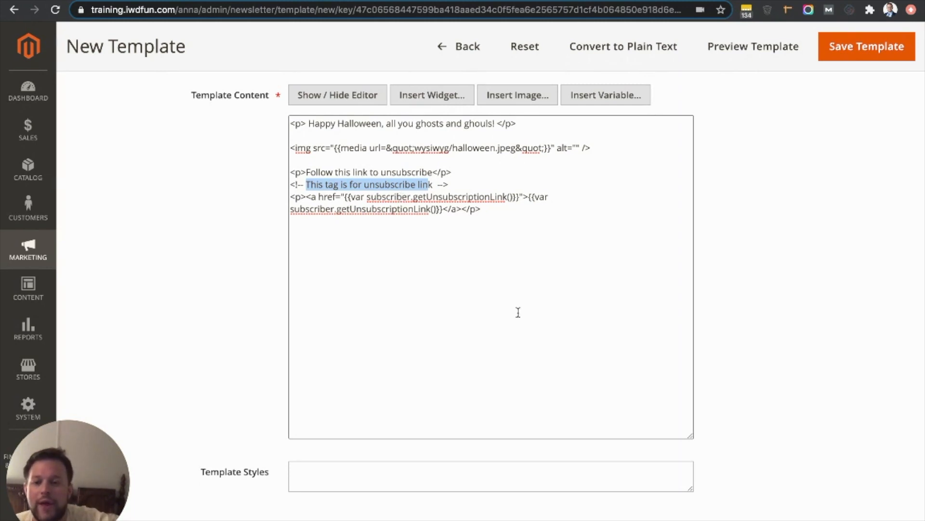
scroll(516, 312, "down", 2)
scroll(518, 313, "up", 3)
scroll(517, 313, "up", 2)
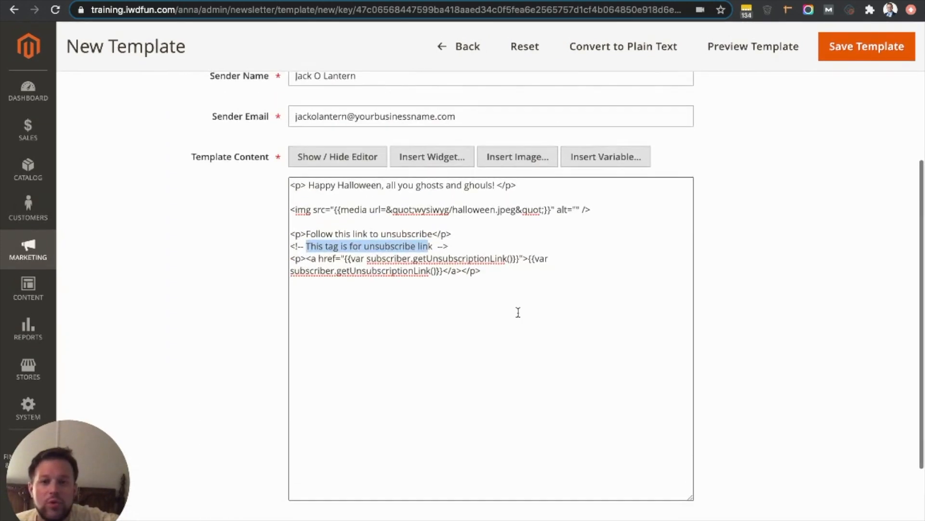
scroll(522, 250, "down", 2)
scroll(522, 251, "down", 2)
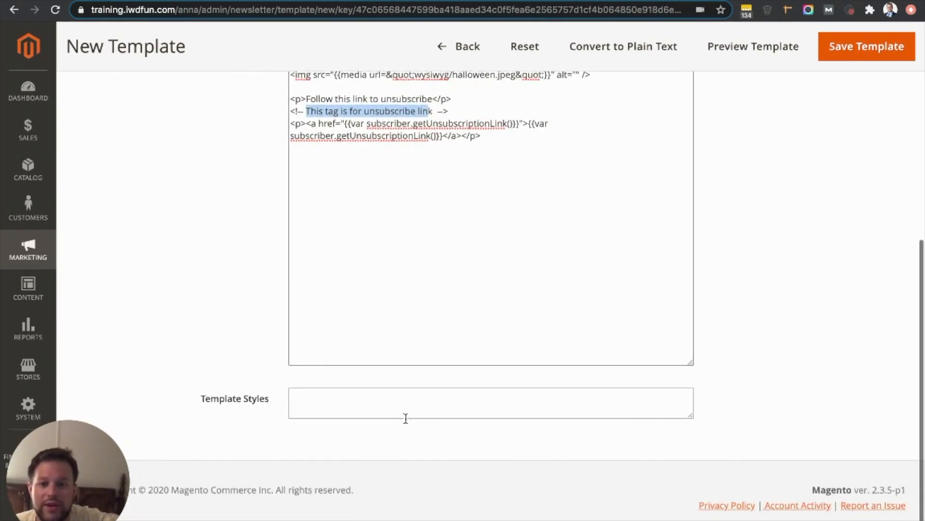
scroll(627, 323, "up", 3)
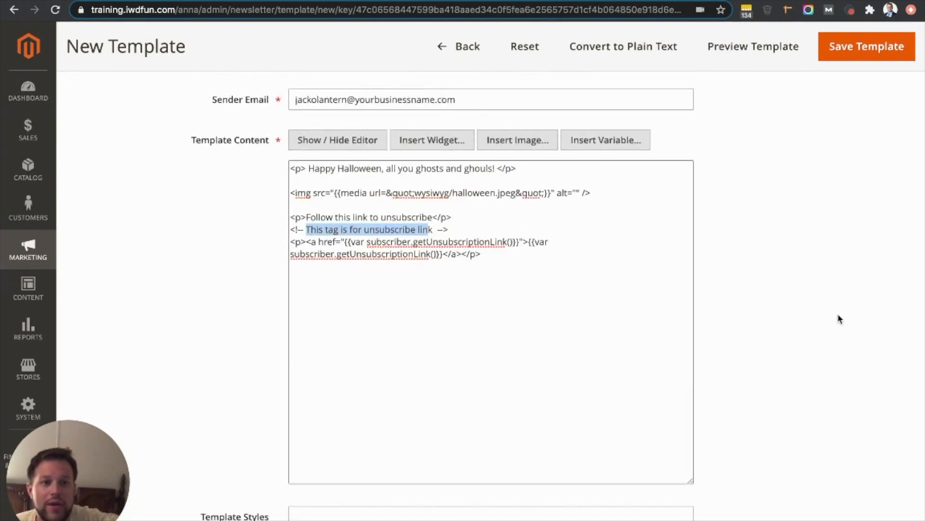
Step: Save the newsletter template and check the actions offered for Halloween in the template list
left_click(865, 57)
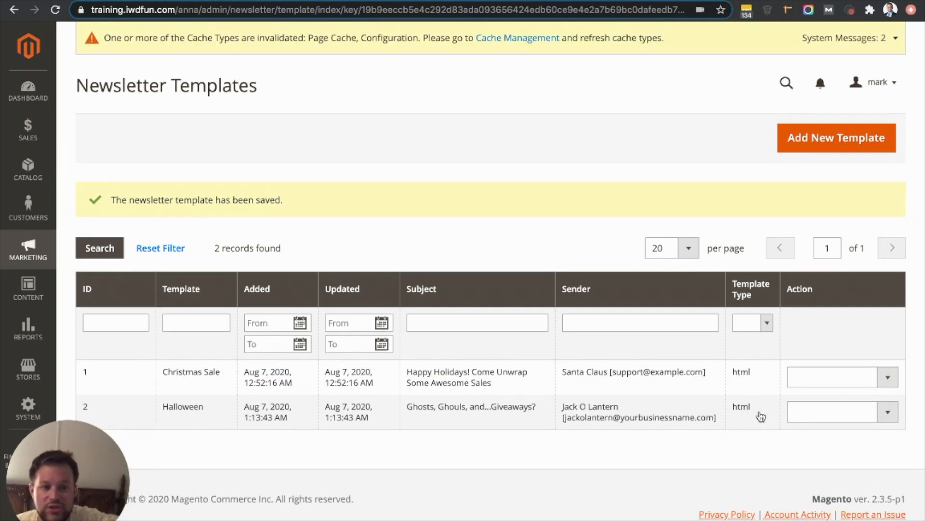
left_click(825, 413)
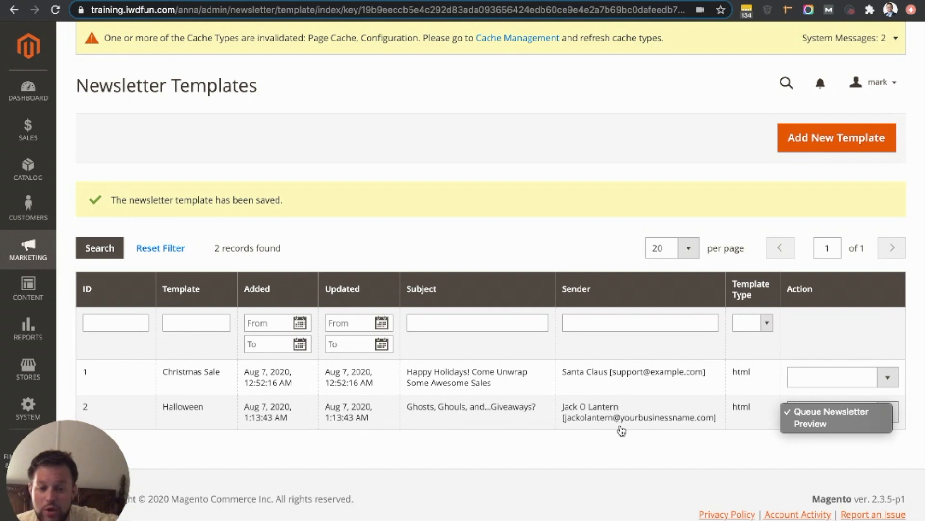
left_click(749, 434)
Step: Reopen the Halloween template from the list for editing and save it again
left_click(464, 418)
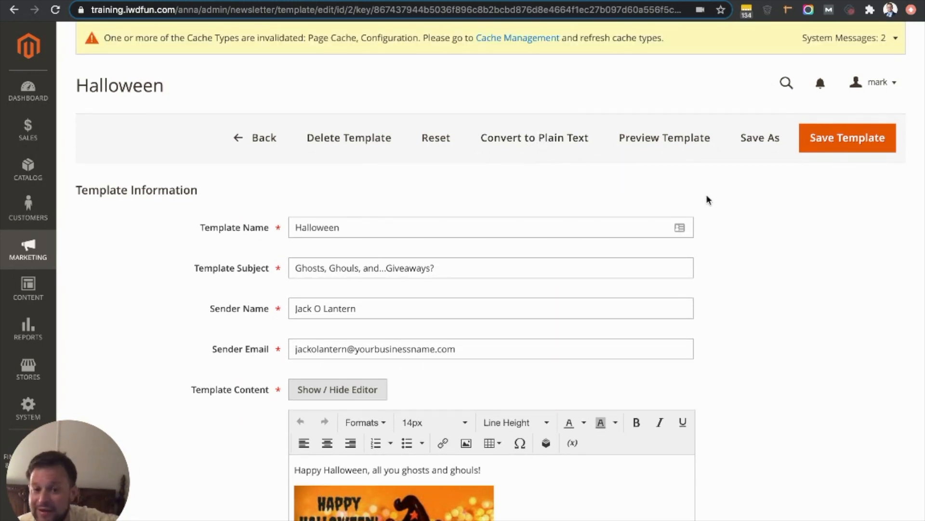
left_click(830, 151)
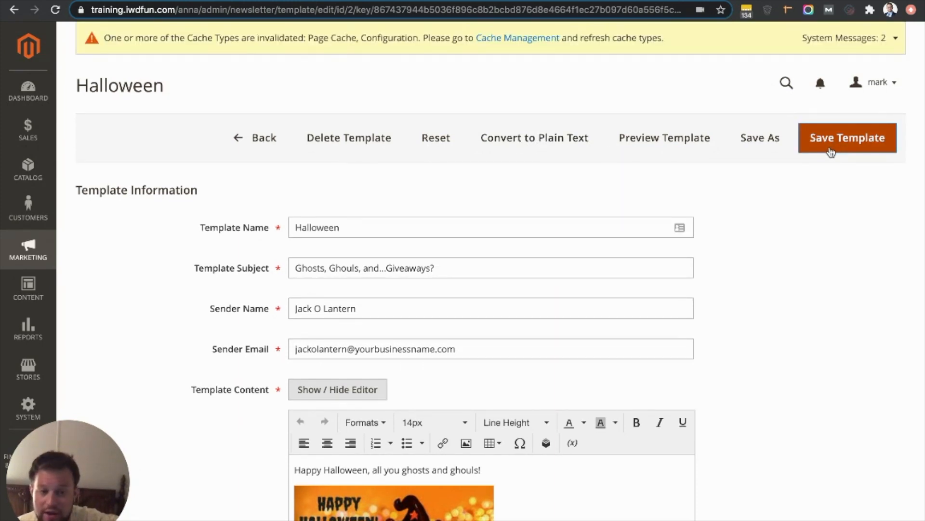